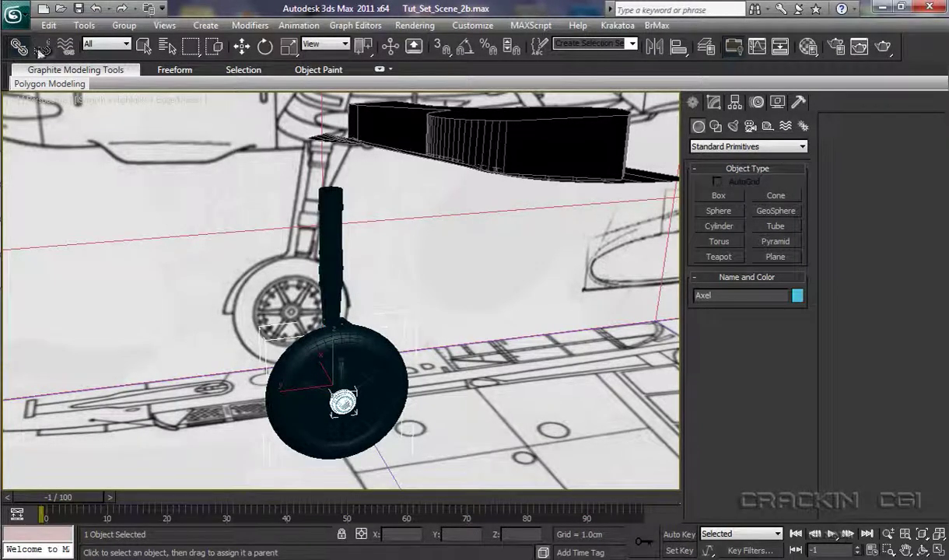
# Select the upper strut tube SOT_L above the wheel.
pyautogui.click(144, 46)
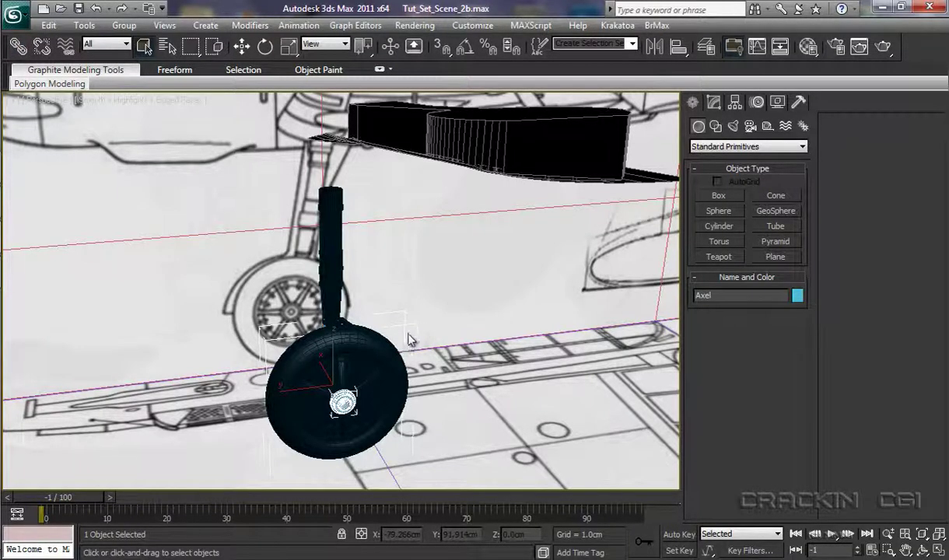
pyautogui.moveTo(413, 280); pyautogui.dragTo(419, 356, button='middle')
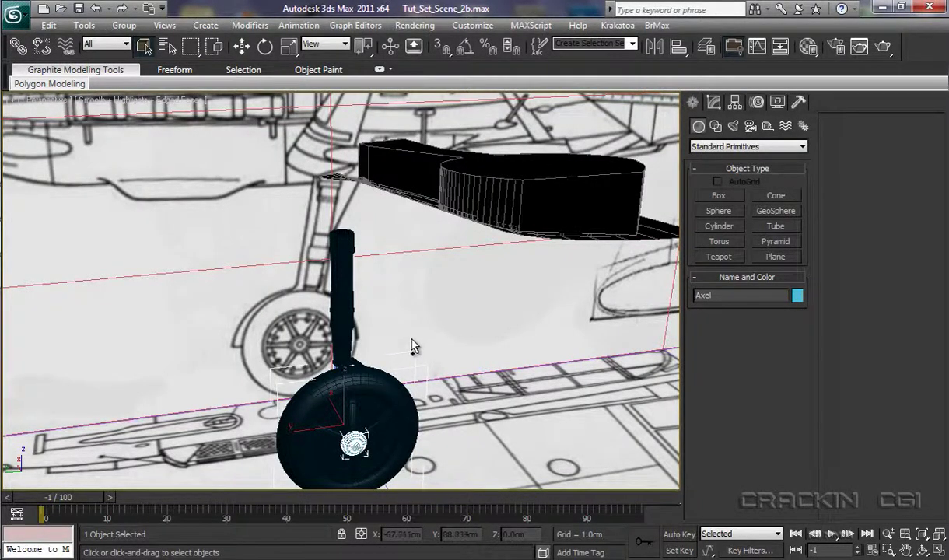
pyautogui.scroll(6, 412, 345)
pyautogui.moveTo(383, 120); pyautogui.dragTo(360, 385, button='middle')
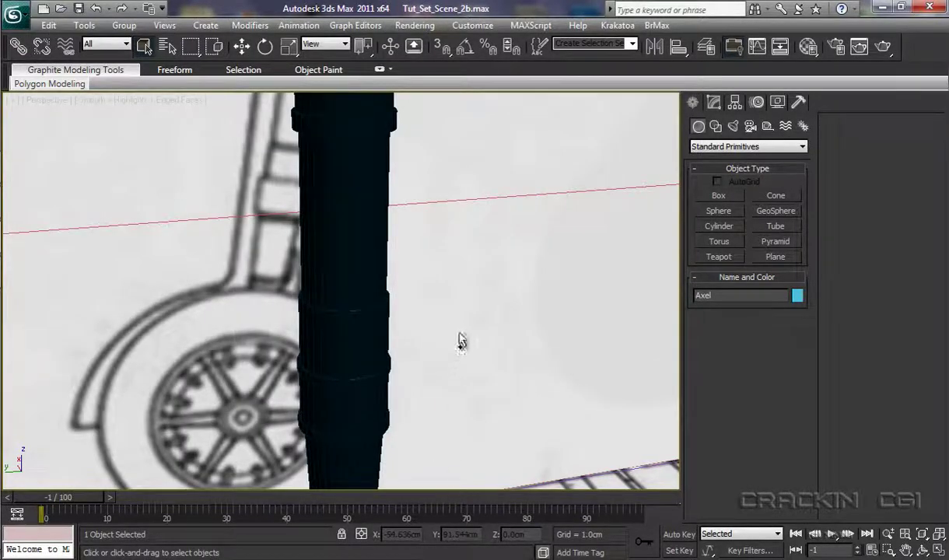
pyautogui.scroll(-4, 459, 339)
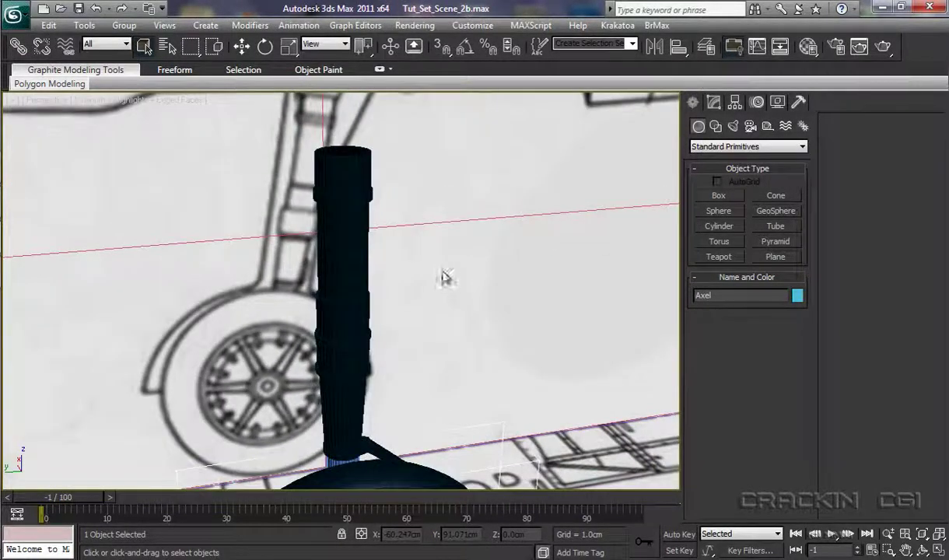
pyautogui.moveTo(445, 275); pyautogui.dragTo(455, 478, button='middle')
pyautogui.moveTo(455, 398); pyautogui.dragTo(459, 463, button='middle')
pyautogui.scroll(4, 445, 261)
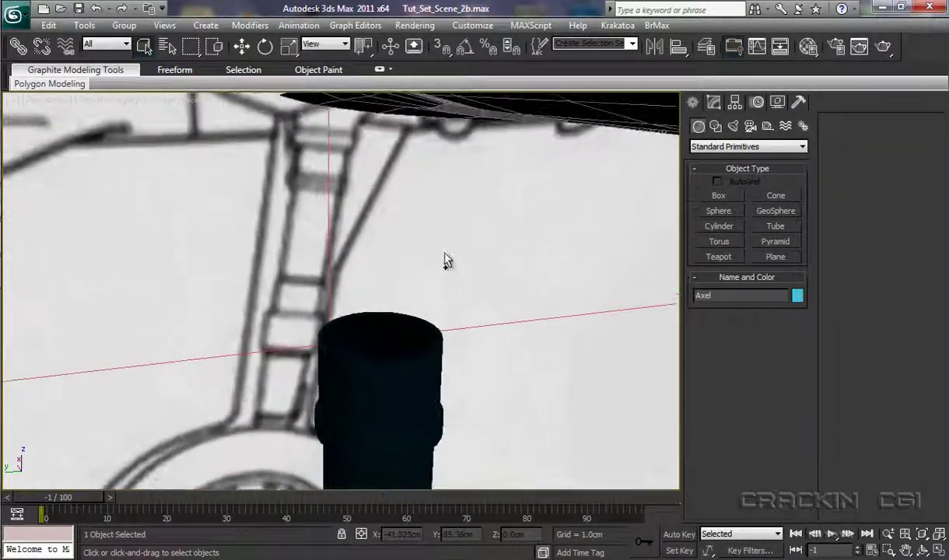
pyautogui.click(385, 318)
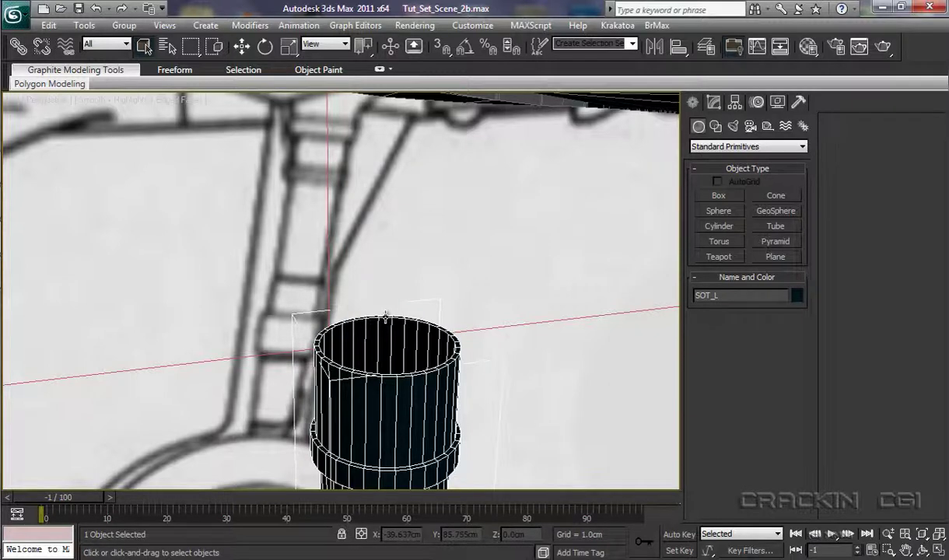
# Select the edge loop around the strut's open top rim and raise it along Z by about 3.5 cm.
pyautogui.click(713, 102)
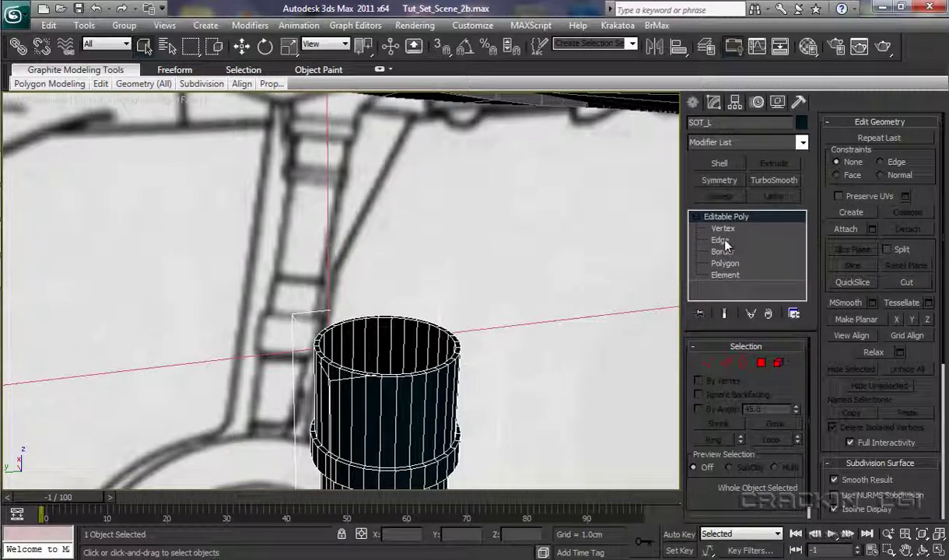
pyautogui.click(721, 240)
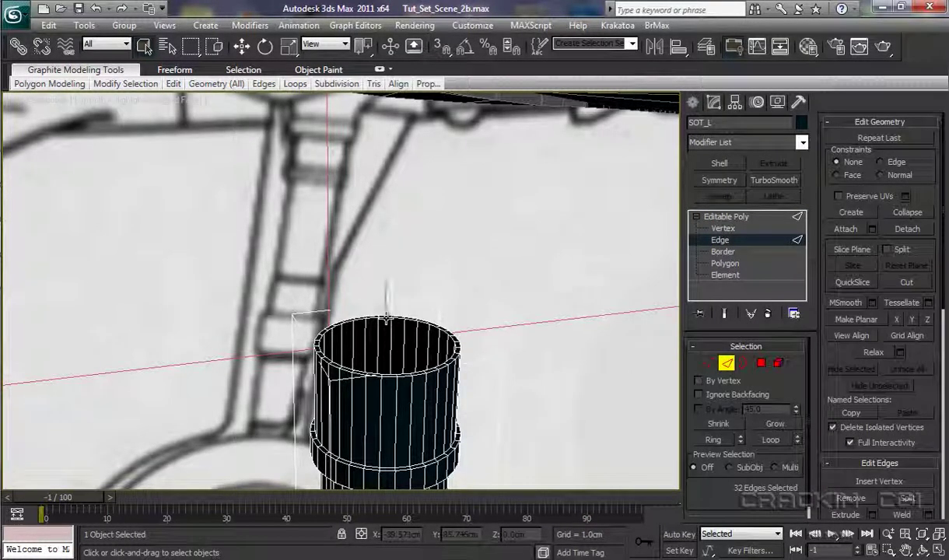
pyautogui.click(386, 316)
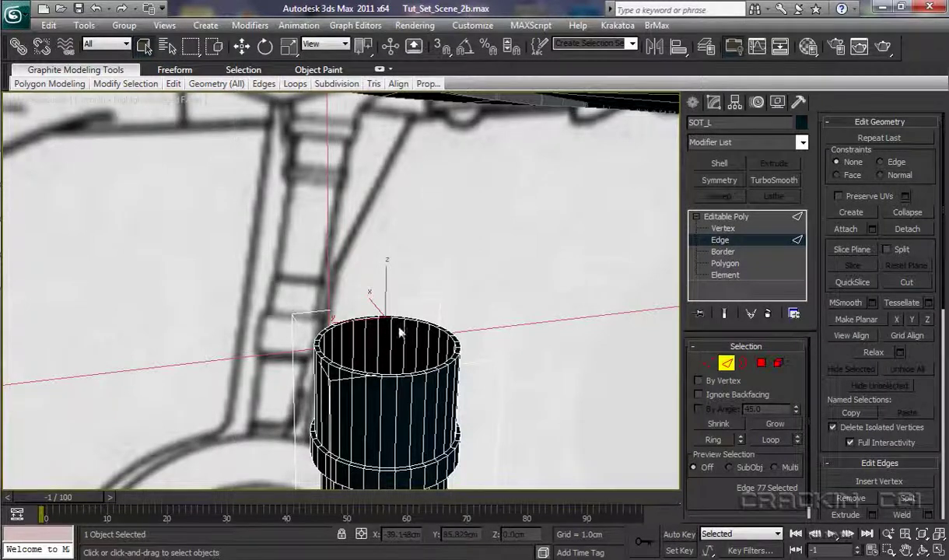
pyautogui.doubleClick(398, 319)
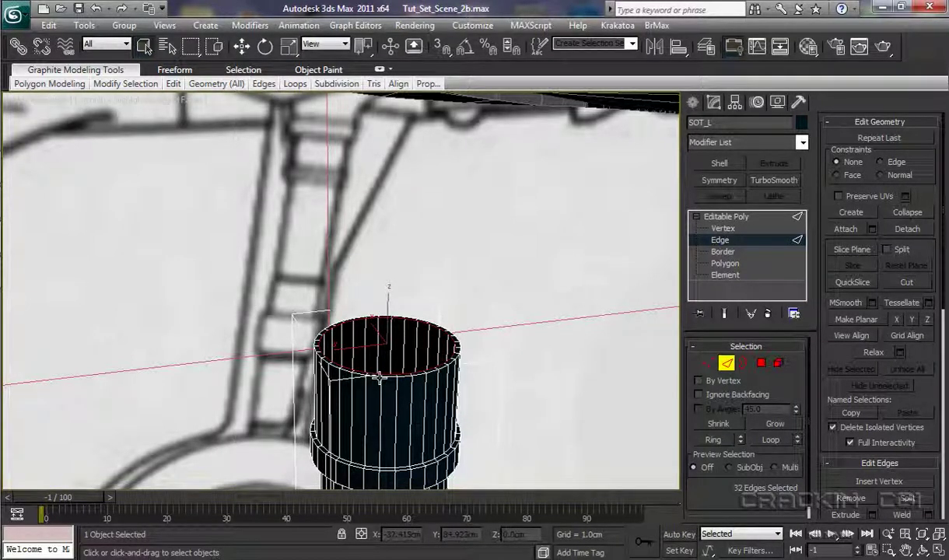
pyautogui.click(242, 46)
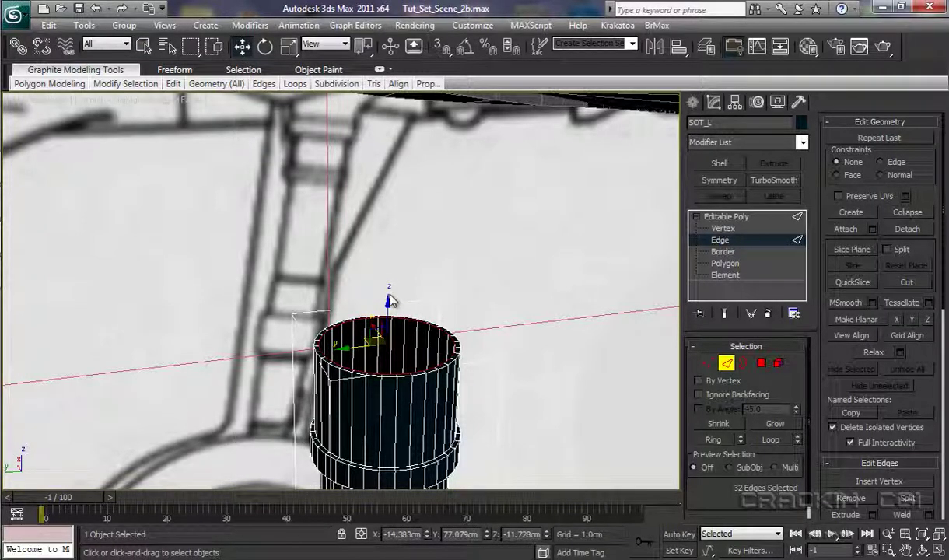
pyautogui.moveTo(389, 301); pyautogui.dragTo(390, 116)
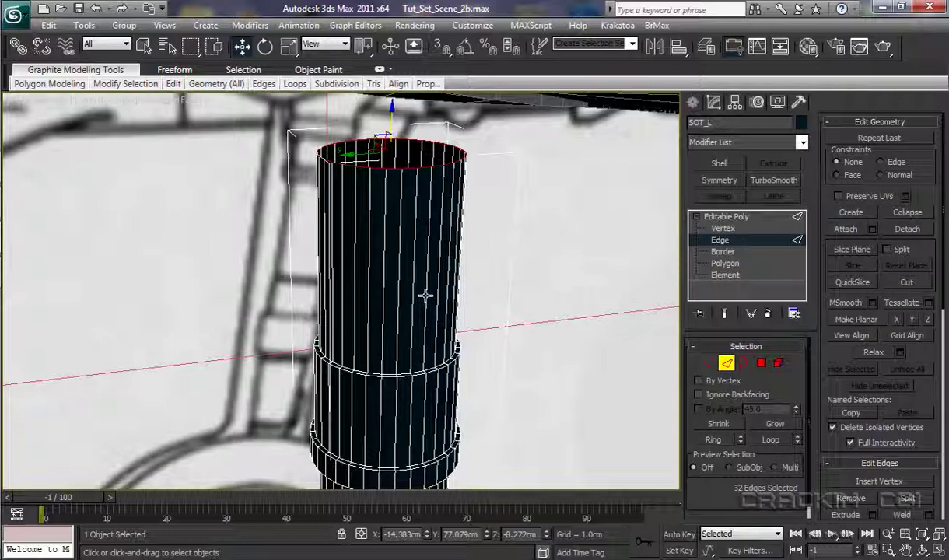
# In the front view, rotate the whole strut and wheel assembly about 14.8 degrees to match the blueprint's leg angle.
pyautogui.press('f')
pyautogui.press('z')
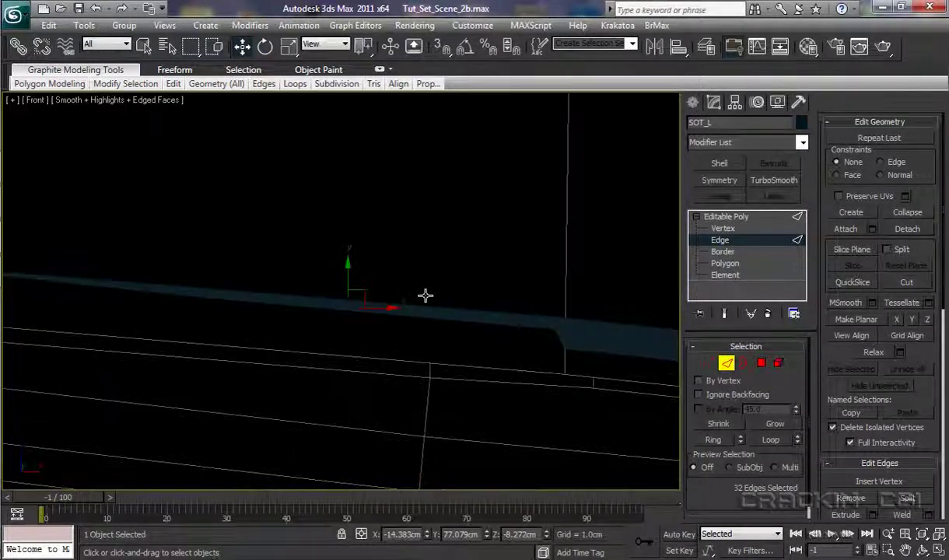
pyautogui.keyDown('ctrl'); pyautogui.keyDown('alt'); pyautogui.moveTo(426, 298); pyautogui.dragTo(441, 491, button='middle'); pyautogui.keyUp('alt'); pyautogui.keyUp('ctrl')
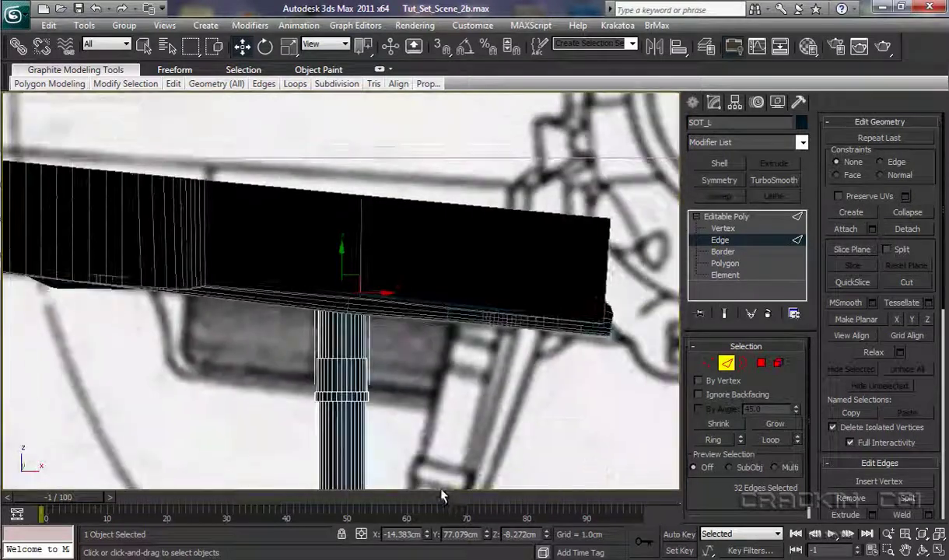
pyautogui.moveTo(398, 395); pyautogui.dragTo(457, 159, button='middle')
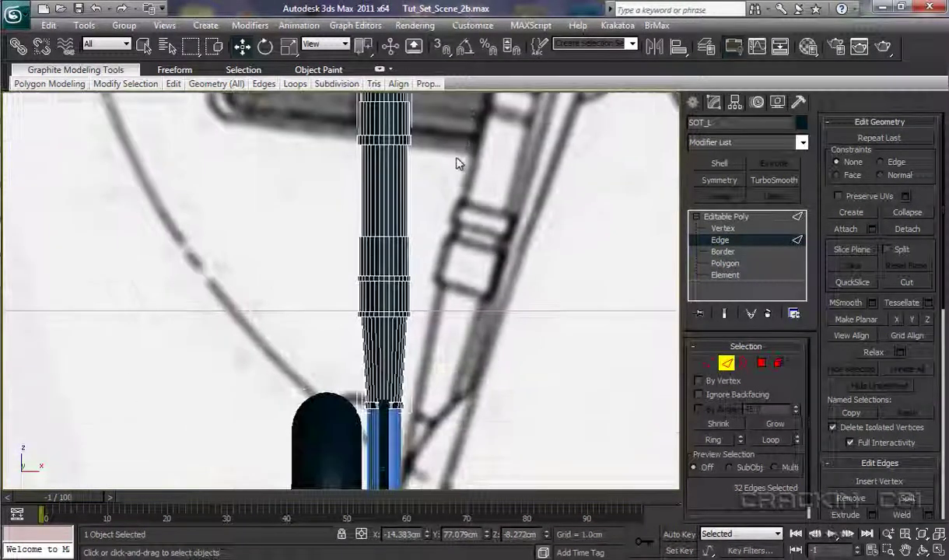
pyautogui.moveTo(447, 361); pyautogui.dragTo(461, 188, button='middle')
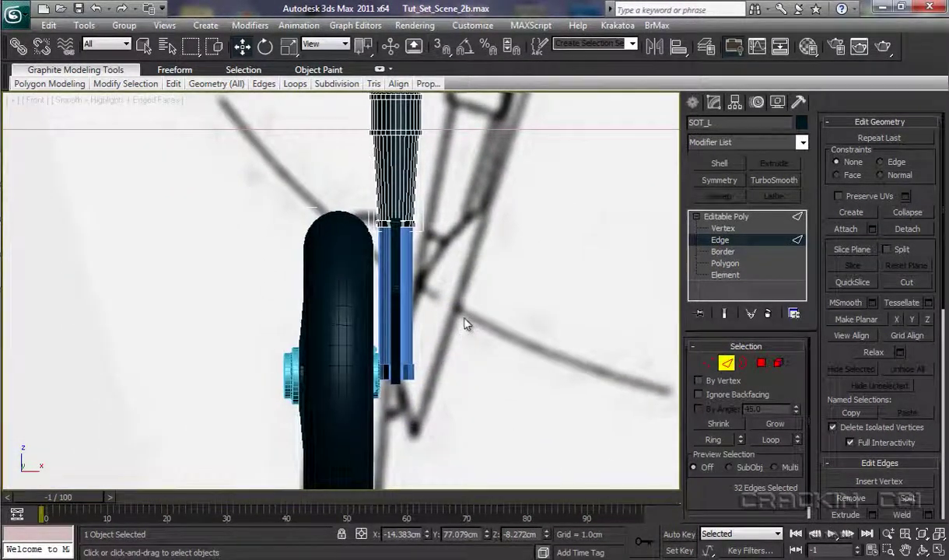
pyautogui.moveTo(463, 322); pyautogui.dragTo(436, 409, button='middle')
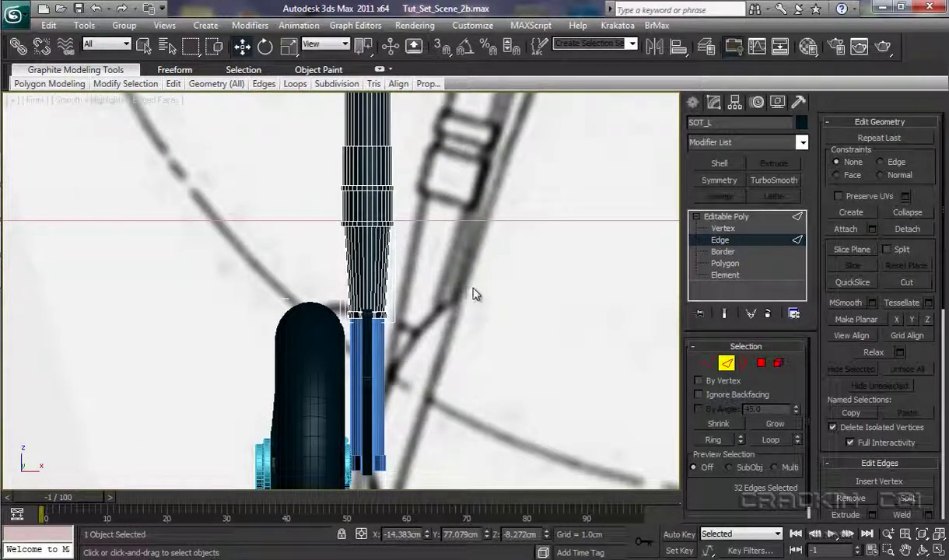
pyautogui.click(725, 217)
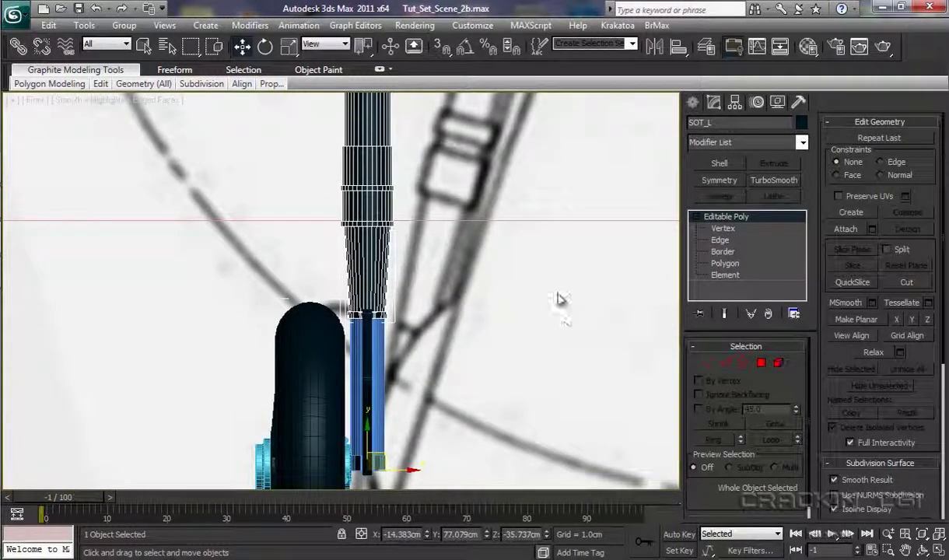
pyautogui.click(265, 48)
pyautogui.moveTo(455, 396); pyautogui.dragTo(447, 322, button='middle')
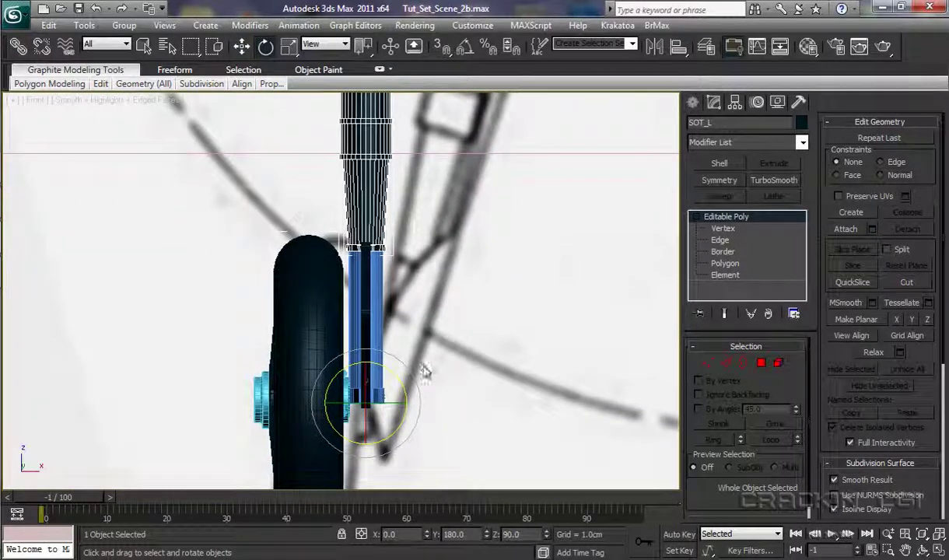
pyautogui.moveTo(388, 357); pyautogui.dragTo(413, 365)
pyautogui.moveTo(449, 398); pyautogui.dragTo(457, 318, button='middle')
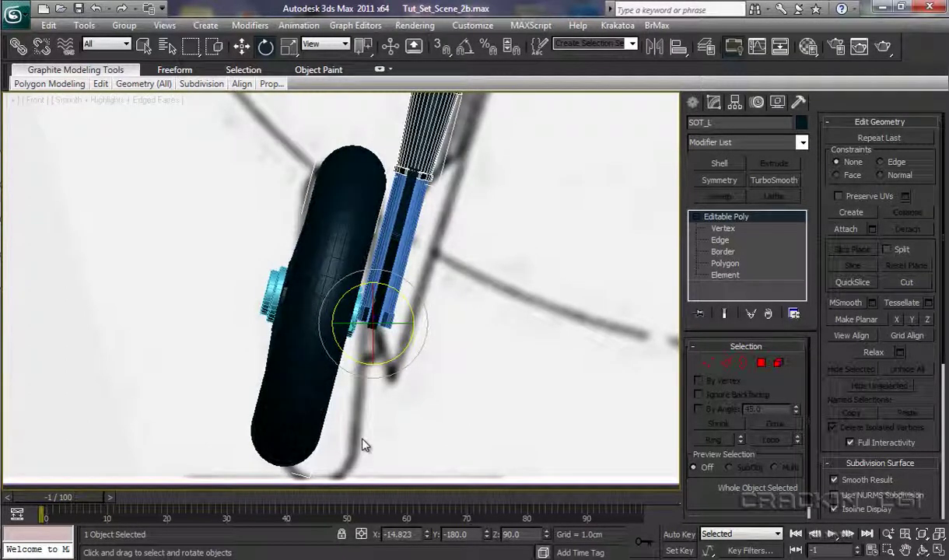
# Rotate the Axel with its wheel about 10 degrees back toward vertical to match the wheel in the front blueprint.
pyautogui.click(507, 343)
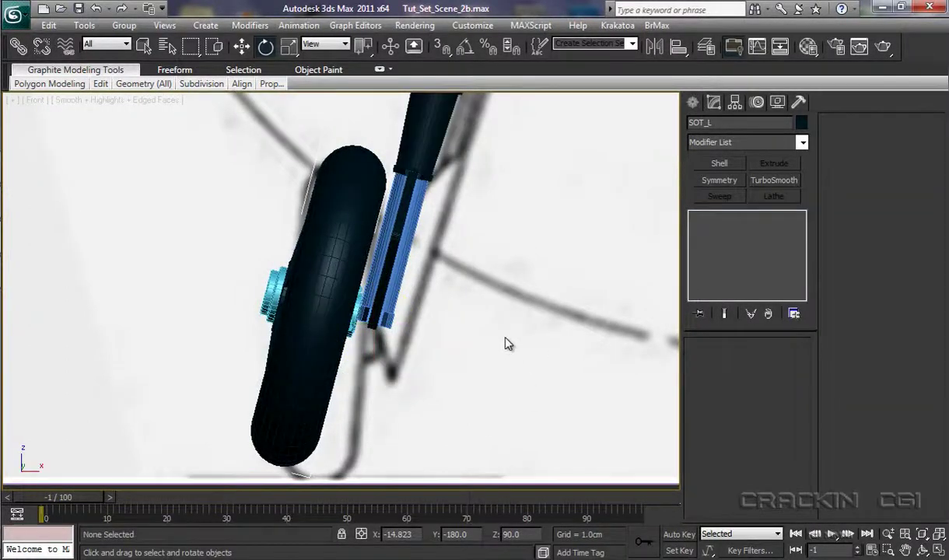
pyautogui.click(268, 290)
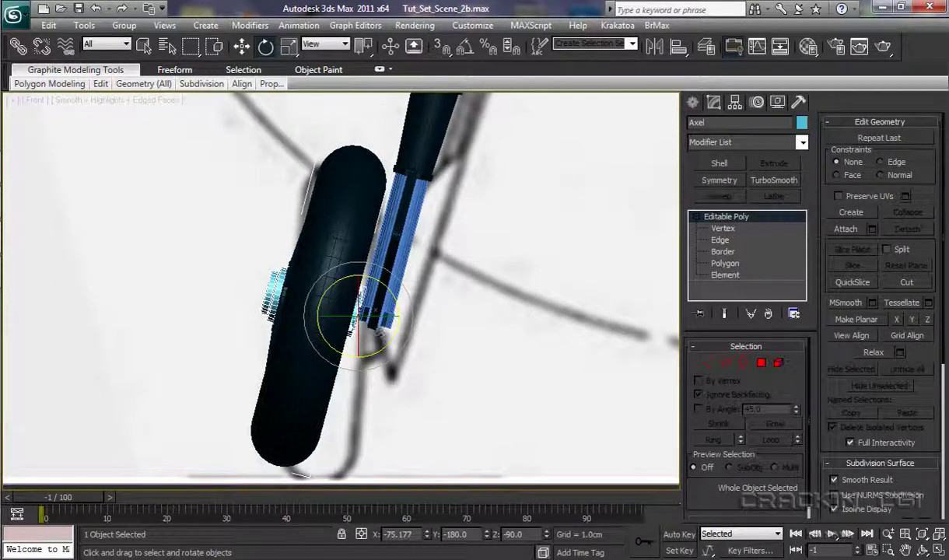
pyautogui.moveTo(411, 321); pyautogui.dragTo(417, 307)
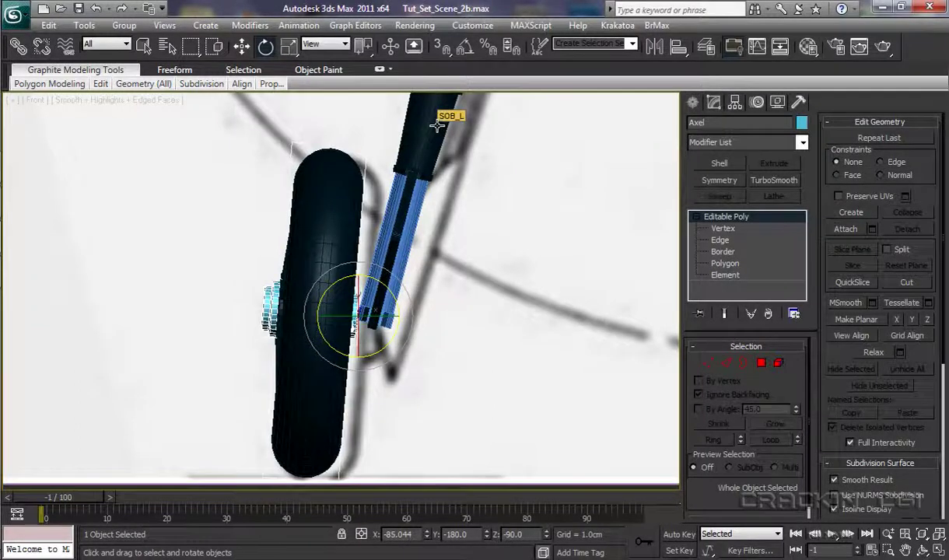
# Move the SOT_L strut assembly to about X -13.5 cm and Z -36.25 cm to align it with the front blueprint.
pyautogui.scroll(-4, 520, 335)
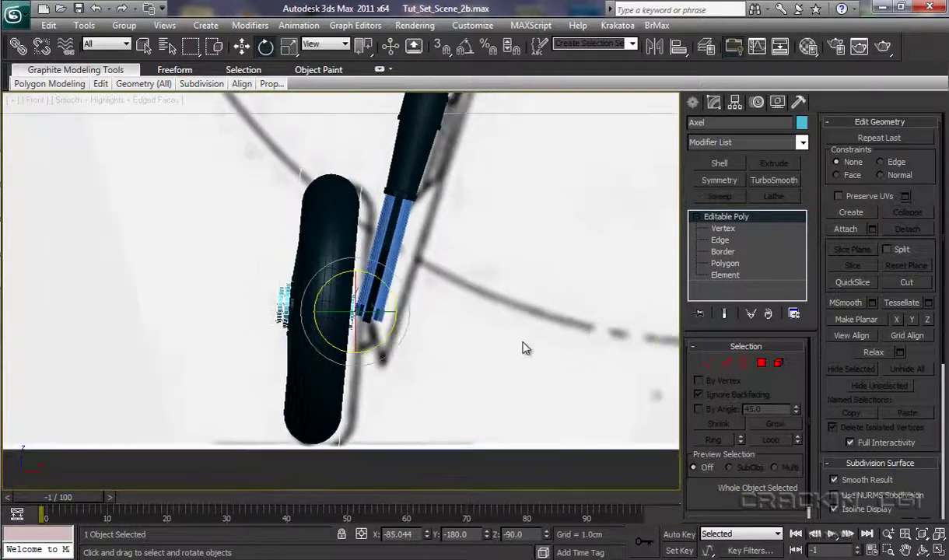
pyautogui.scroll(3, 525, 393)
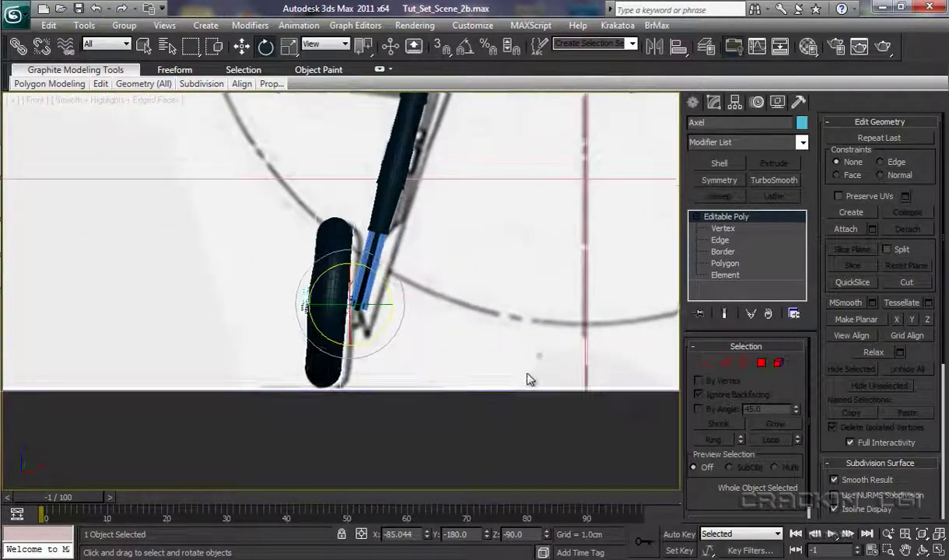
pyautogui.click(395, 177)
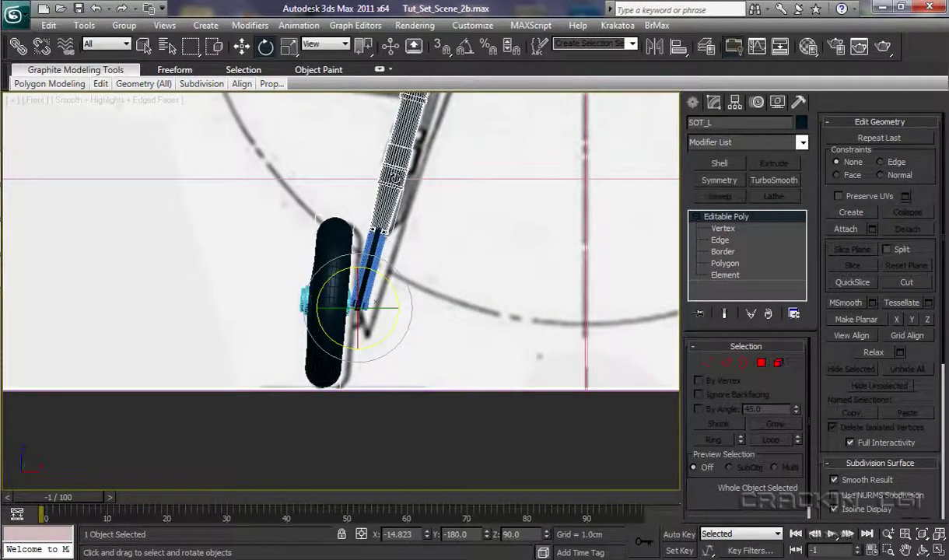
pyautogui.click(242, 46)
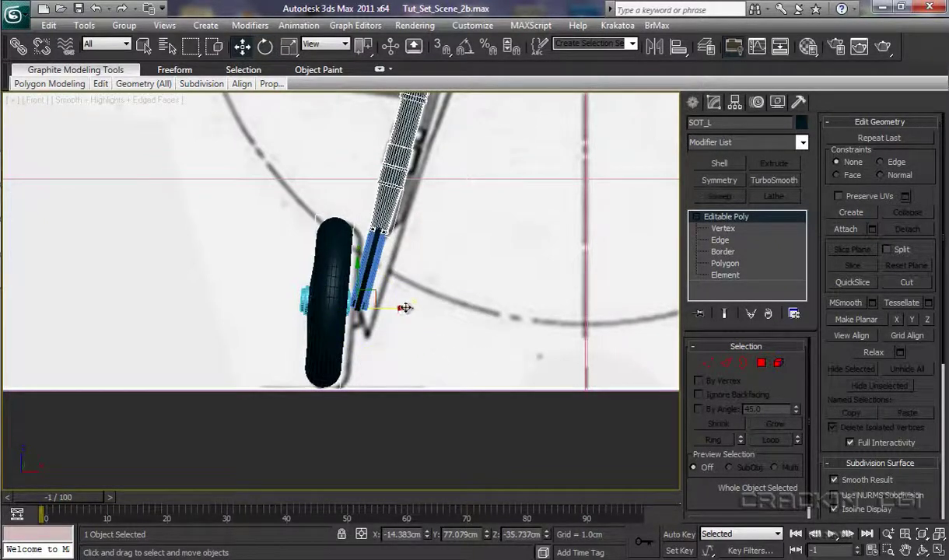
pyautogui.moveTo(403, 308); pyautogui.dragTo(413, 308)
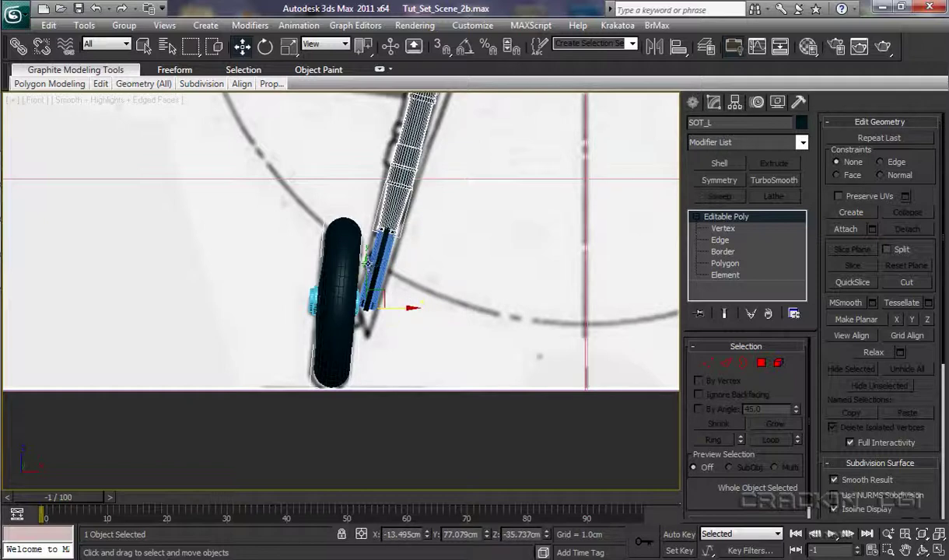
pyautogui.moveTo(366, 263); pyautogui.dragTo(367, 267)
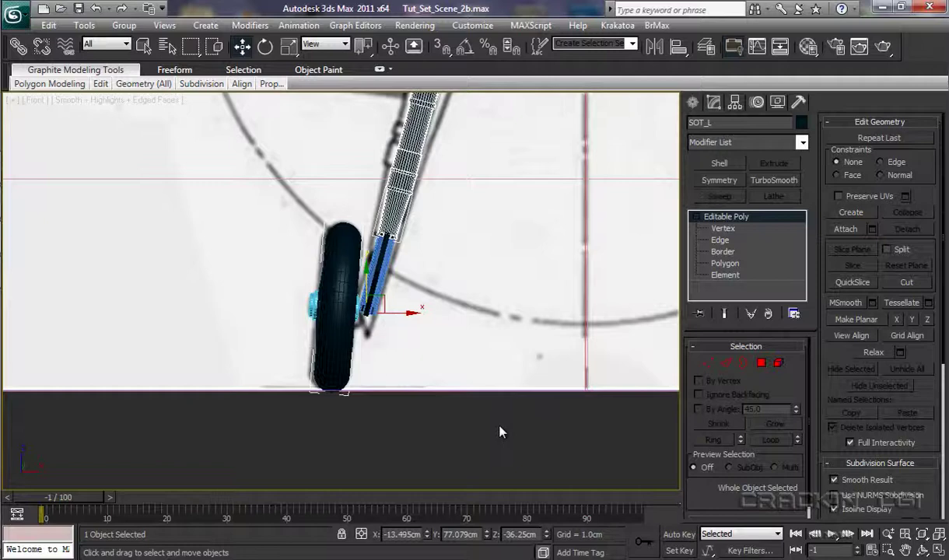
# In the left view, rotate the strut assembly about 10.5 degrees to follow the leg's slant in the side blueprint.
pyautogui.press('l')
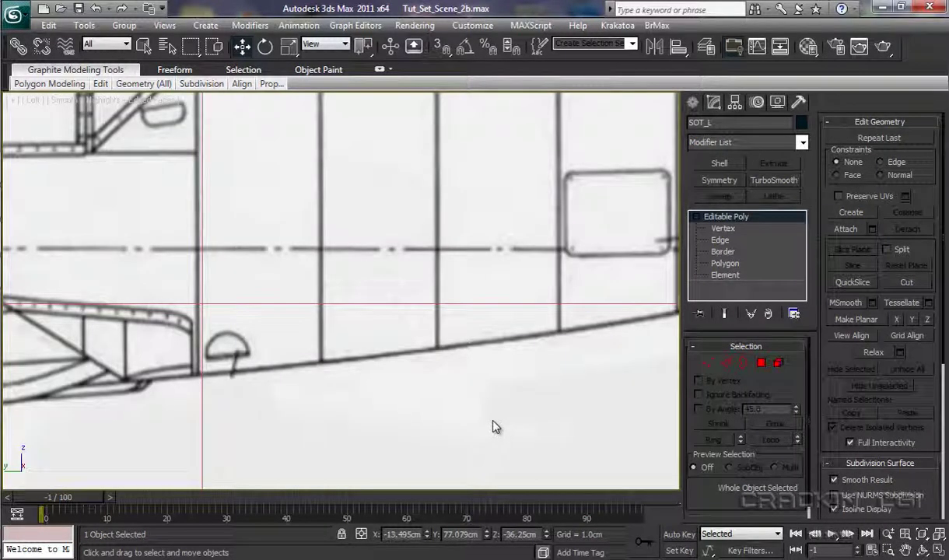
pyautogui.press('z')
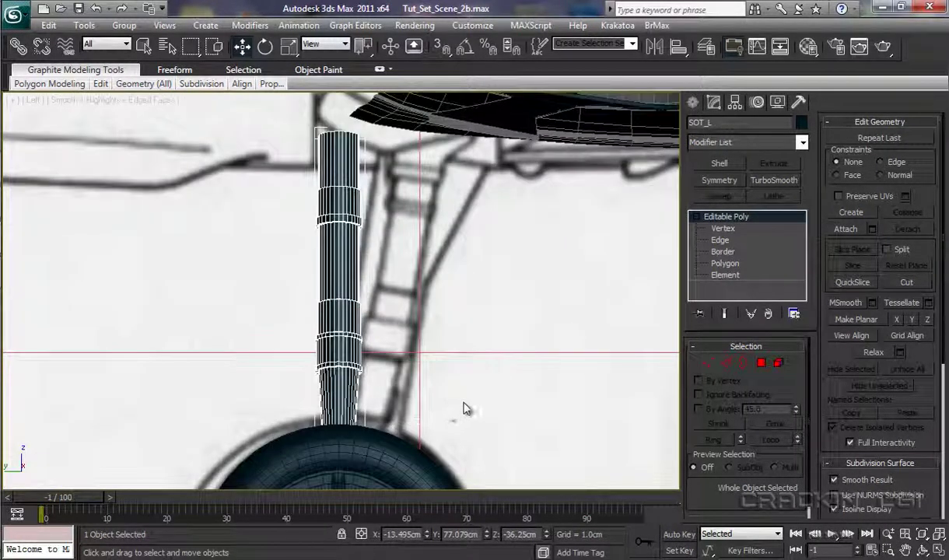
pyautogui.scroll(-3, 467, 412)
pyautogui.scroll(-1, 470, 425)
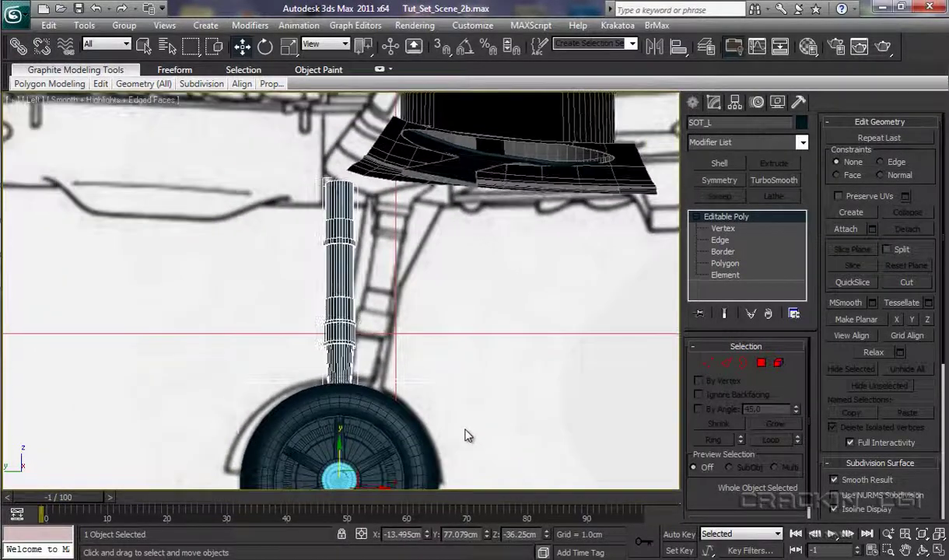
pyautogui.click(265, 47)
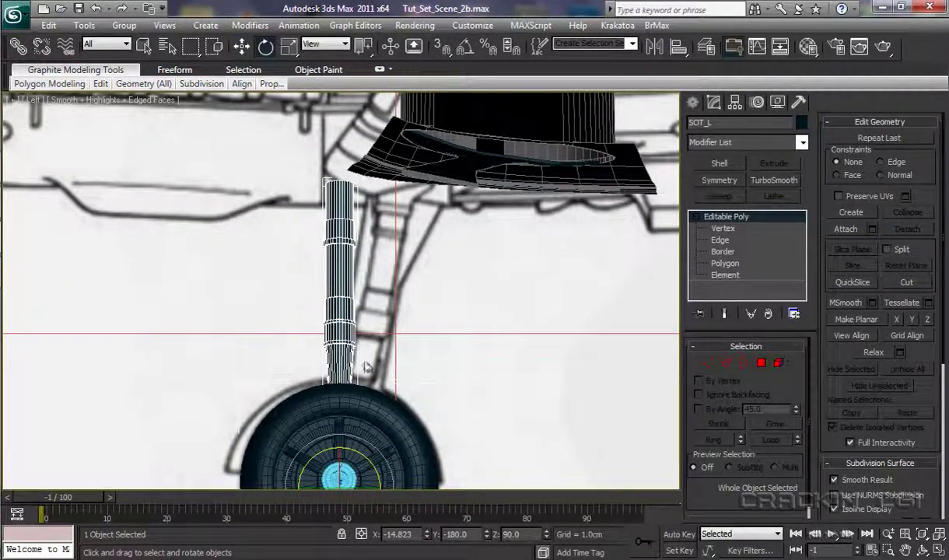
pyautogui.moveTo(373, 446); pyautogui.dragTo(388, 456)
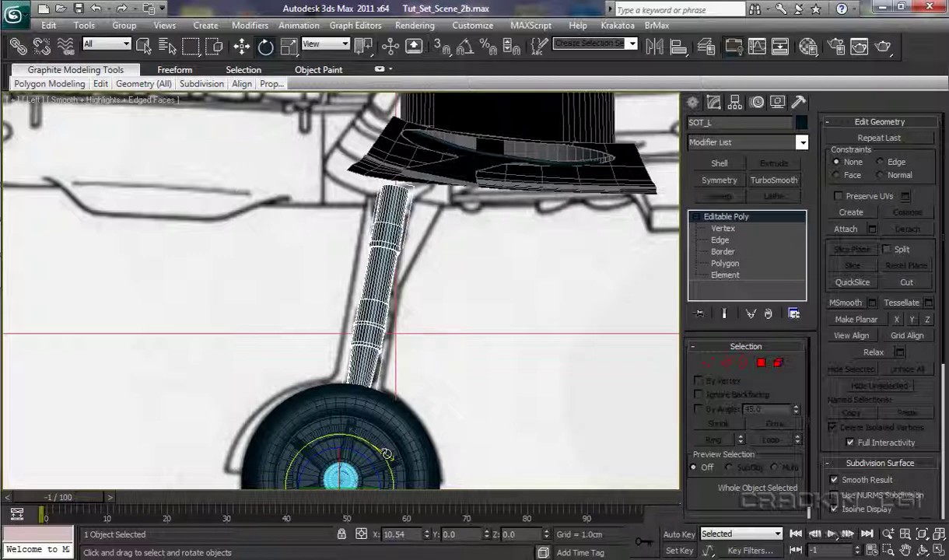
pyautogui.moveTo(387, 454); pyautogui.dragTo(387, 455)
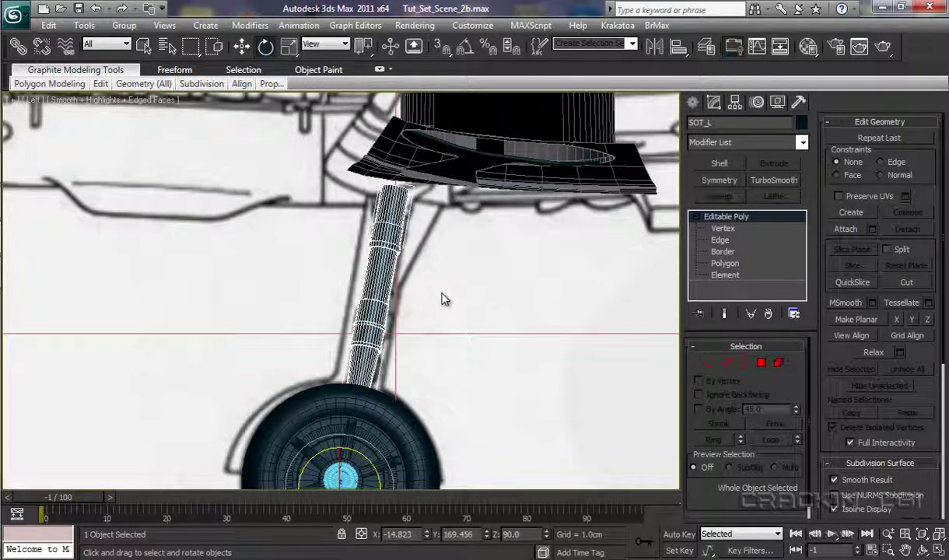
# Undo the last change and examine the landing gear strut, axle and wheel from several angles against the blueprints.
pyautogui.hotkey('ctrl', 'z')
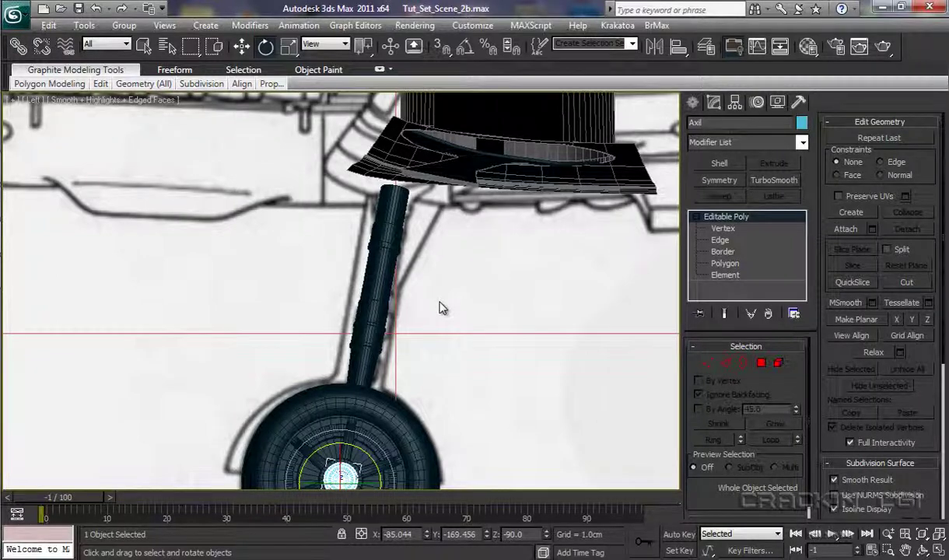
pyautogui.keyDown('alt'); pyautogui.moveTo(440, 307); pyautogui.dragTo(237, 286, button='middle'); pyautogui.keyUp('alt')
pyautogui.moveTo(467, 370); pyautogui.dragTo(486, 256, button='middle')
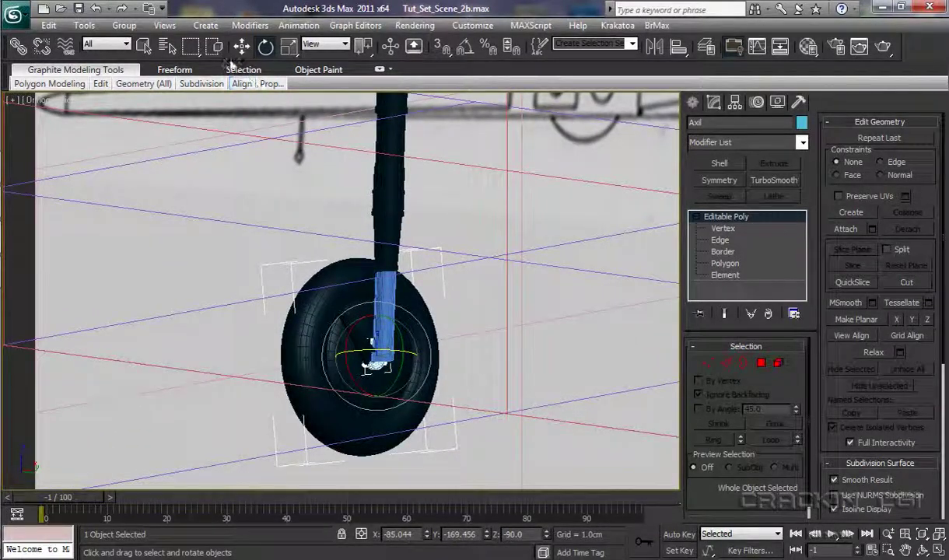
pyautogui.click(144, 46)
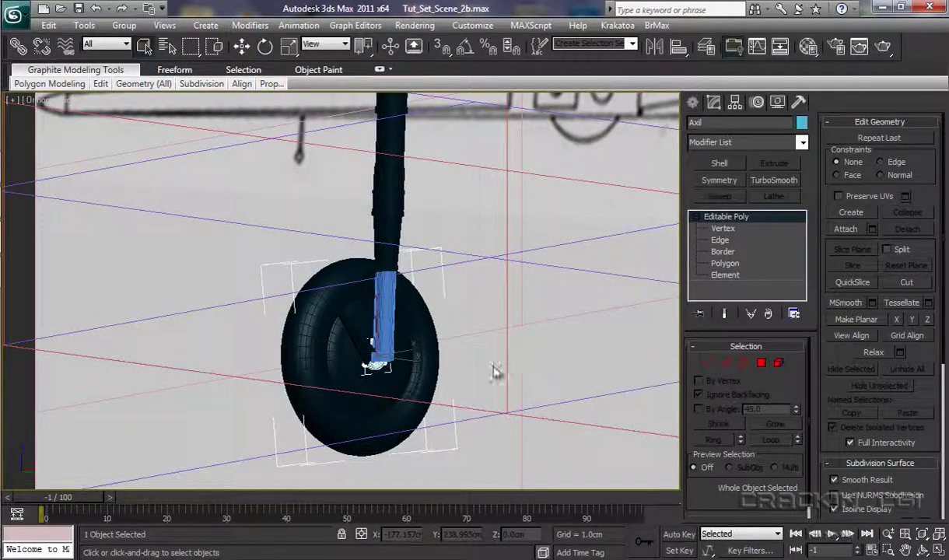
pyautogui.keyDown('alt'); pyautogui.moveTo(492, 372); pyautogui.dragTo(483, 389, button='middle'); pyautogui.keyUp('alt')
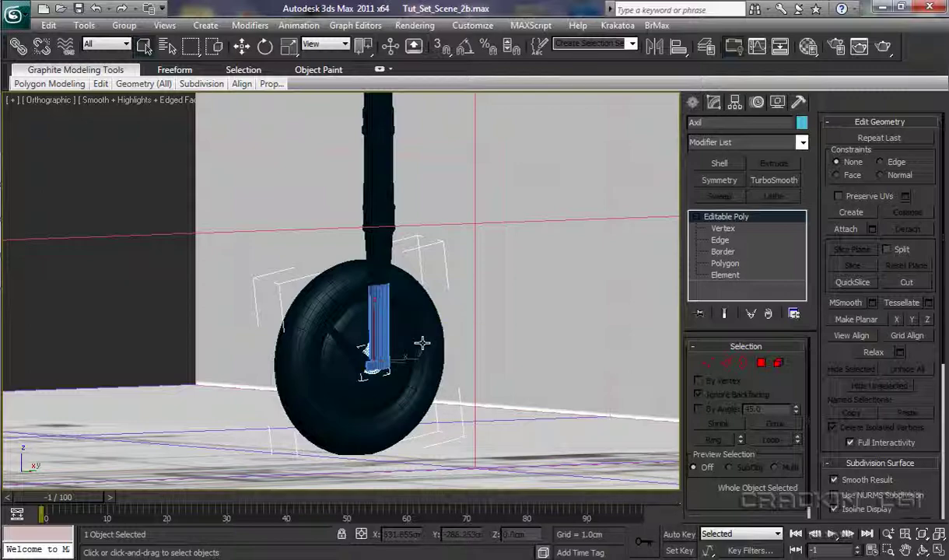
pyautogui.keyDown('alt'); pyautogui.moveTo(449, 345); pyautogui.dragTo(627, 347, button='middle'); pyautogui.keyUp('alt')
pyautogui.moveTo(556, 351); pyautogui.dragTo(551, 411, button='middle')
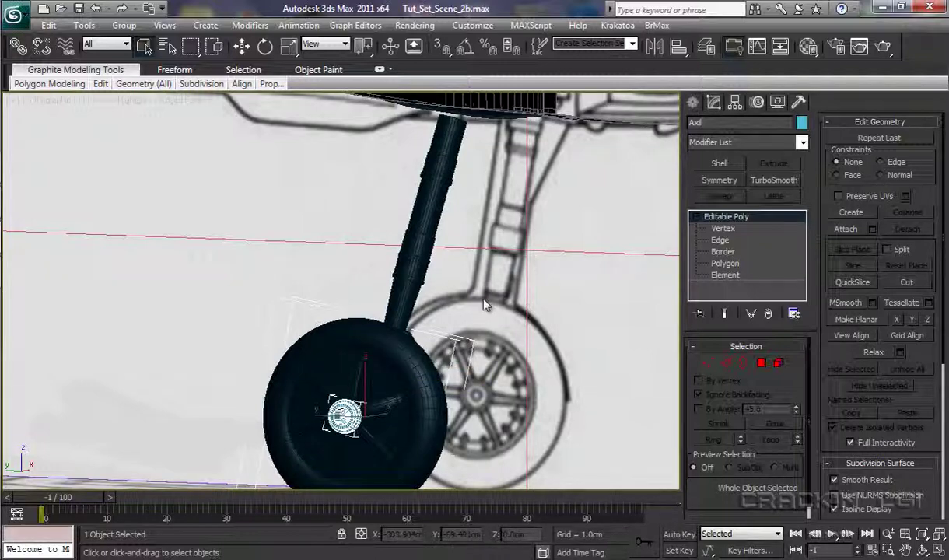
pyautogui.keyDown('alt'); pyautogui.moveTo(484, 305); pyautogui.dragTo(404, 333, button='middle'); pyautogui.keyUp('alt')
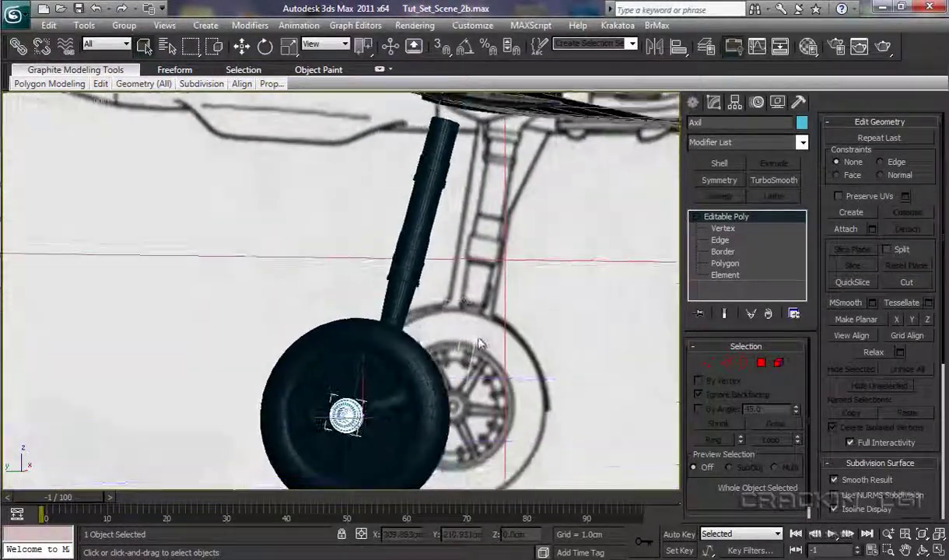
pyautogui.keyDown('alt'); pyautogui.moveTo(439, 267); pyautogui.dragTo(412, 315, button='middle'); pyautogui.keyUp('alt')
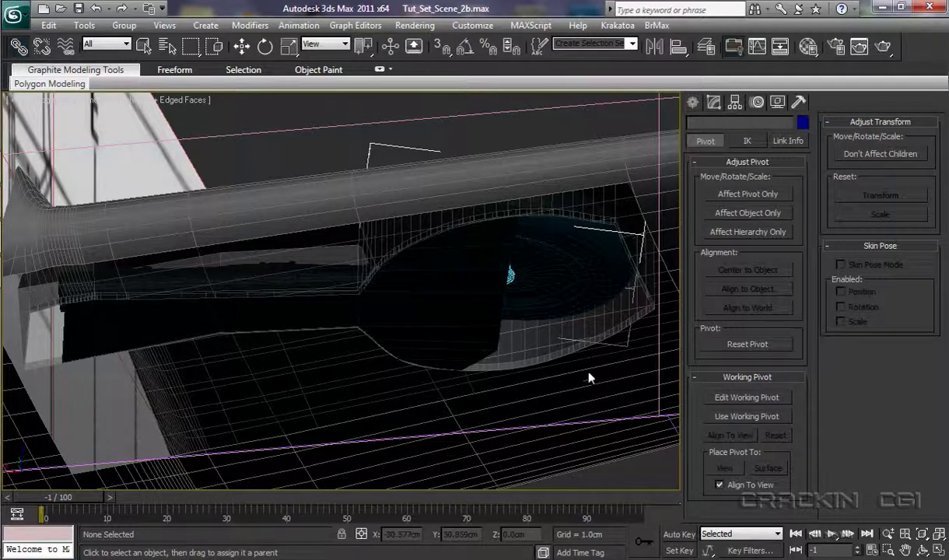
# Link Wheel_Guard_L to the SOT_L strut as its parent in the wing's wheel well.
pyautogui.keyDown('alt'); pyautogui.moveTo(548, 335); pyautogui.dragTo(561, 303, button='middle'); pyautogui.keyUp('alt')
pyautogui.click(612, 230)
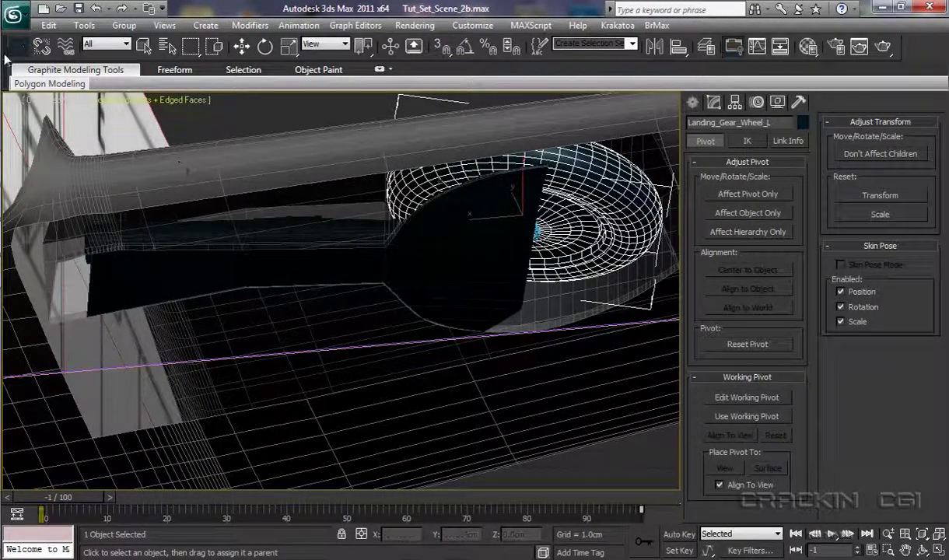
pyautogui.click(143, 45)
pyautogui.keyDown('alt'); pyautogui.moveTo(418, 248); pyautogui.dragTo(398, 283, button='middle'); pyautogui.keyUp('alt')
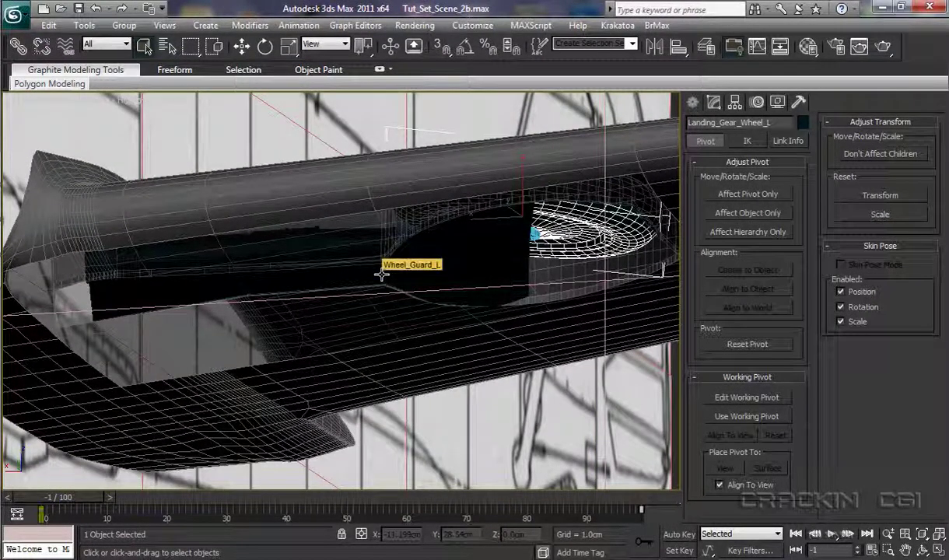
pyautogui.click(382, 274)
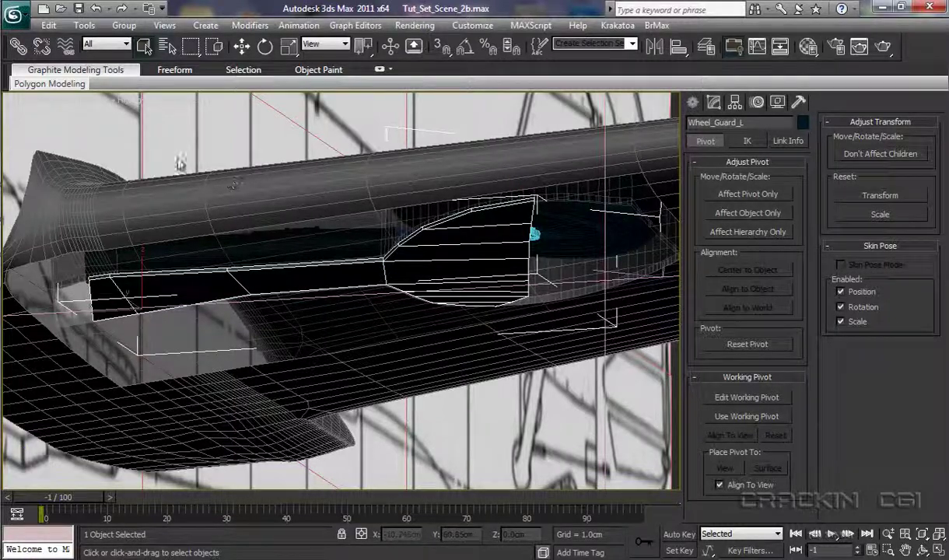
pyautogui.click(18, 47)
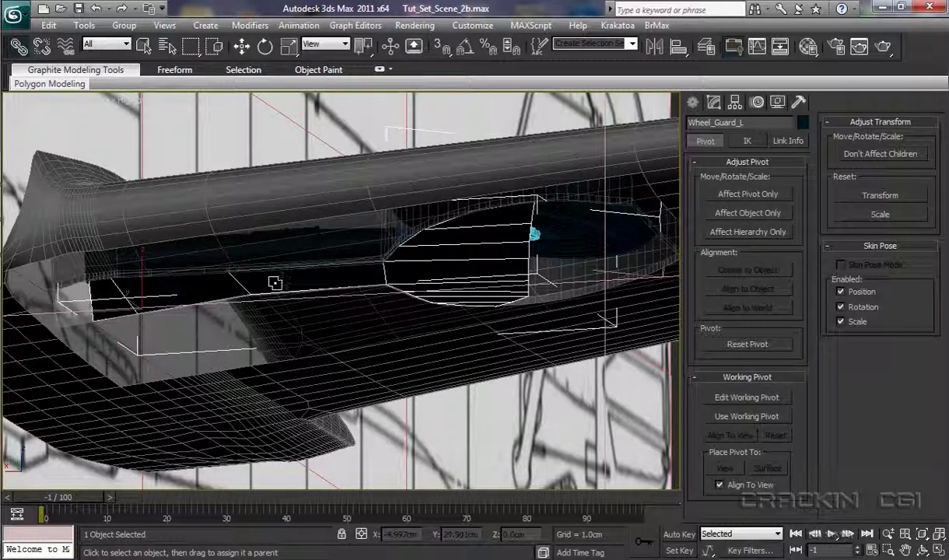
pyautogui.moveTo(273, 285); pyautogui.dragTo(293, 246)
# Rotate the SOT_L strut slightly to test the wheel guard's link, and undo the rotation.
pyautogui.click(204, 252)
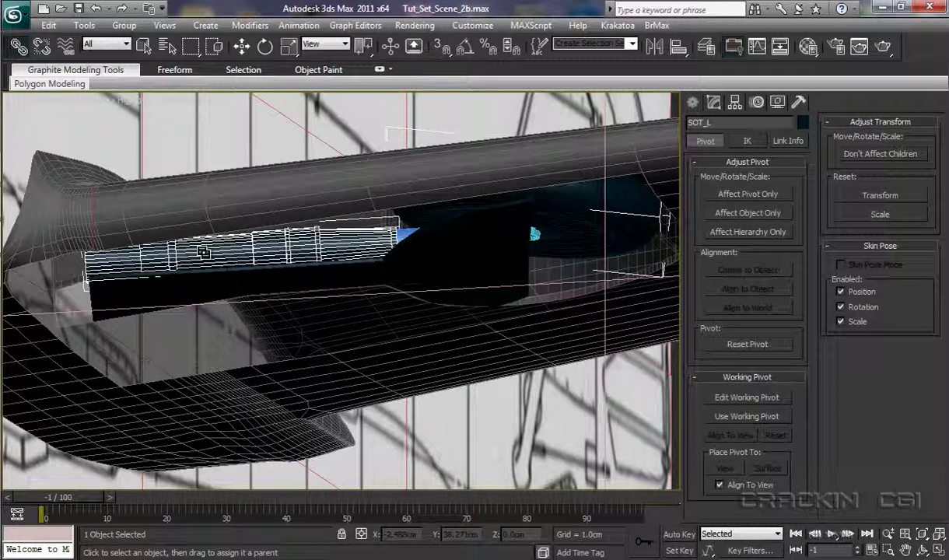
pyautogui.click(268, 49)
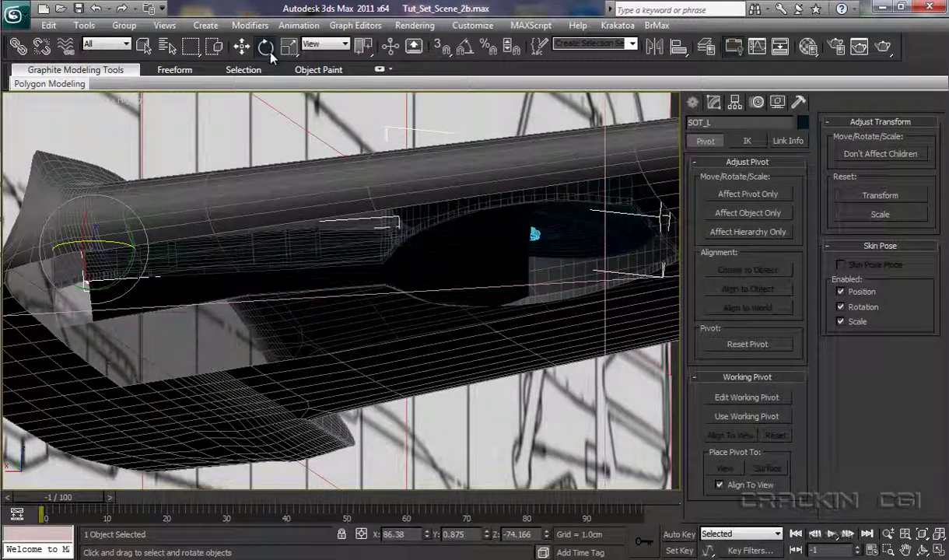
pyautogui.moveTo(124, 225); pyautogui.dragTo(162, 185)
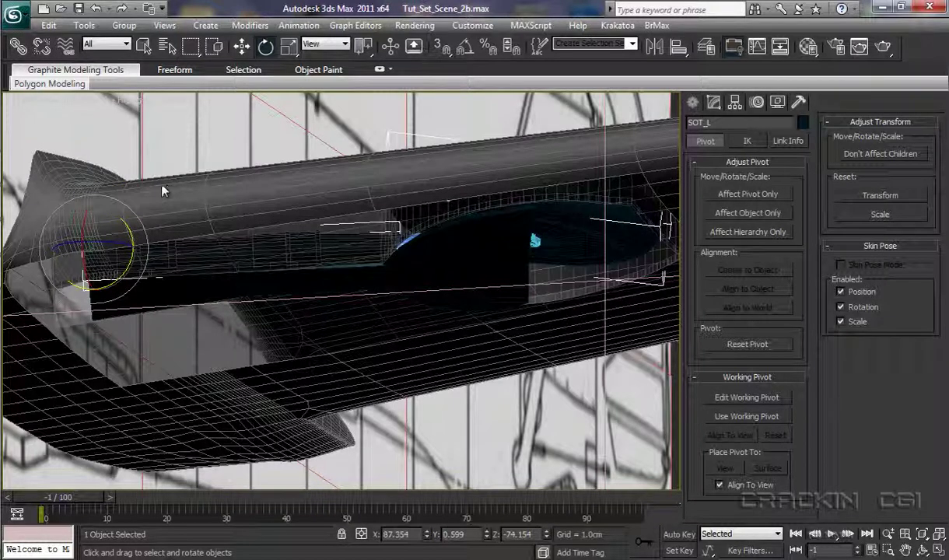
pyautogui.click(98, 10)
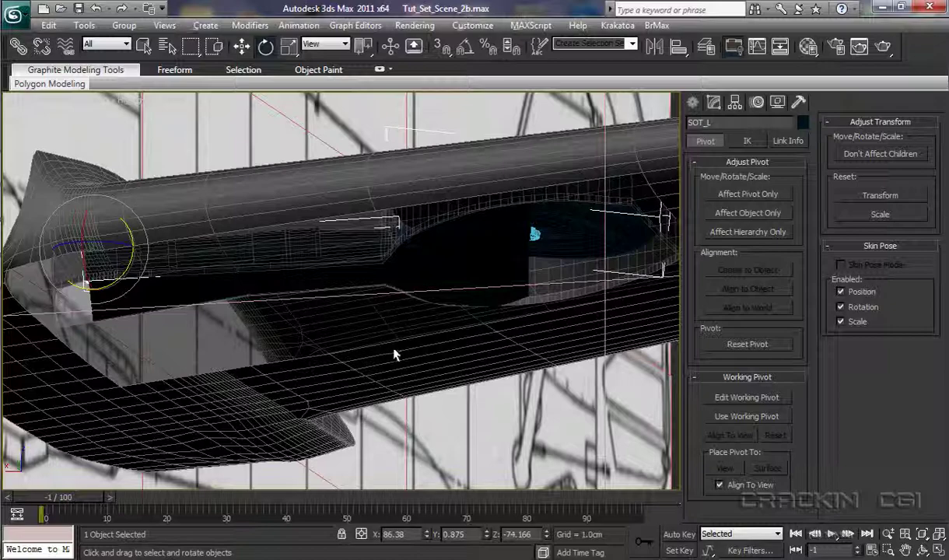
pyautogui.keyDown('alt'); pyautogui.moveTo(394, 355); pyautogui.dragTo(347, 396, button='middle'); pyautogui.keyUp('alt')
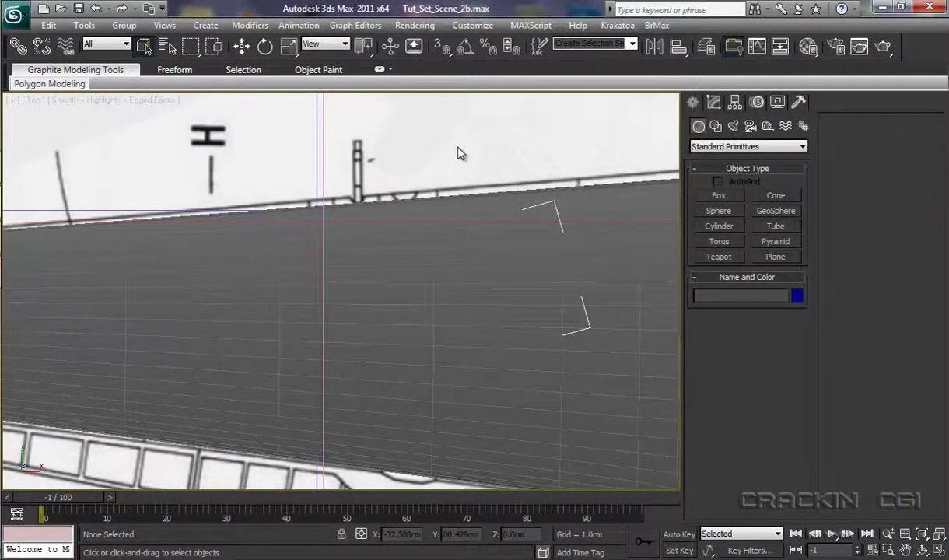
# Unfreeze Wing_L in the Front_Wing layer.
pyautogui.click(707, 48)
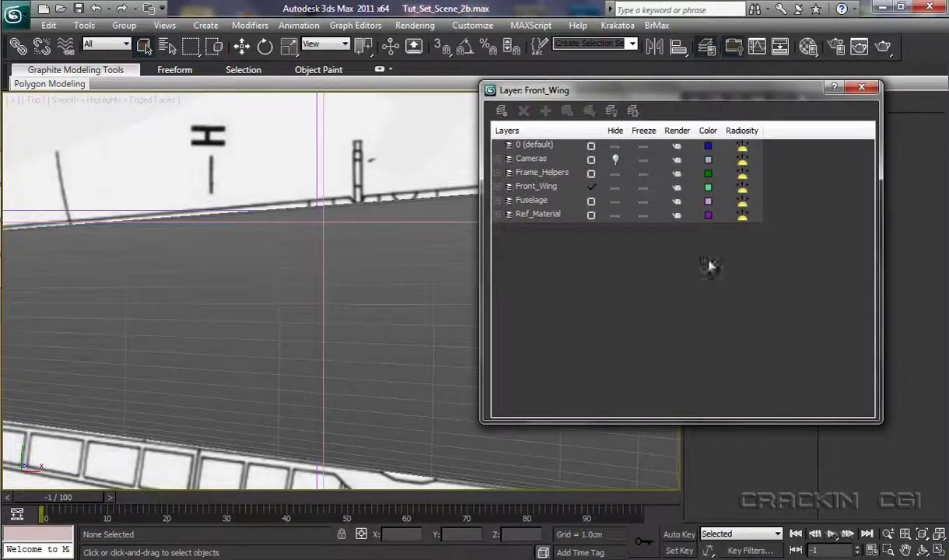
pyautogui.click(497, 187)
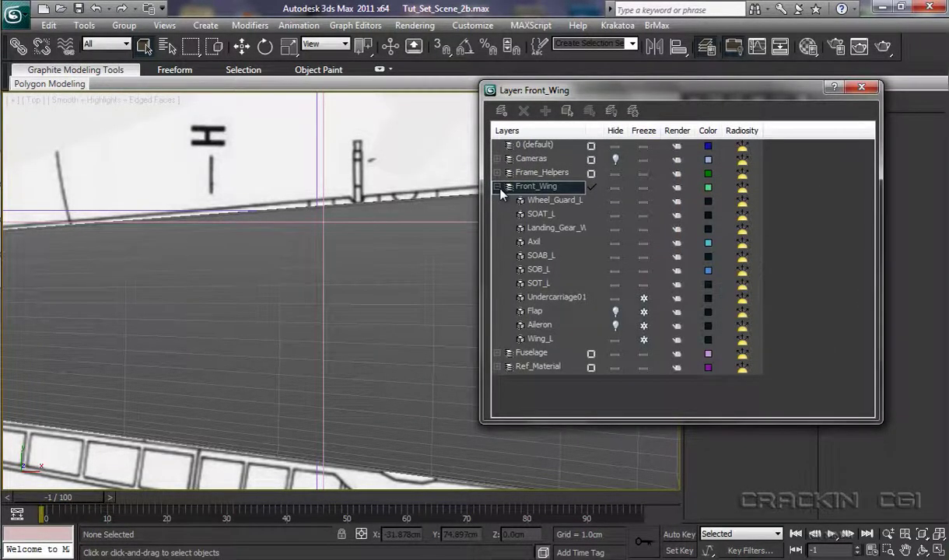
pyautogui.click(643, 339)
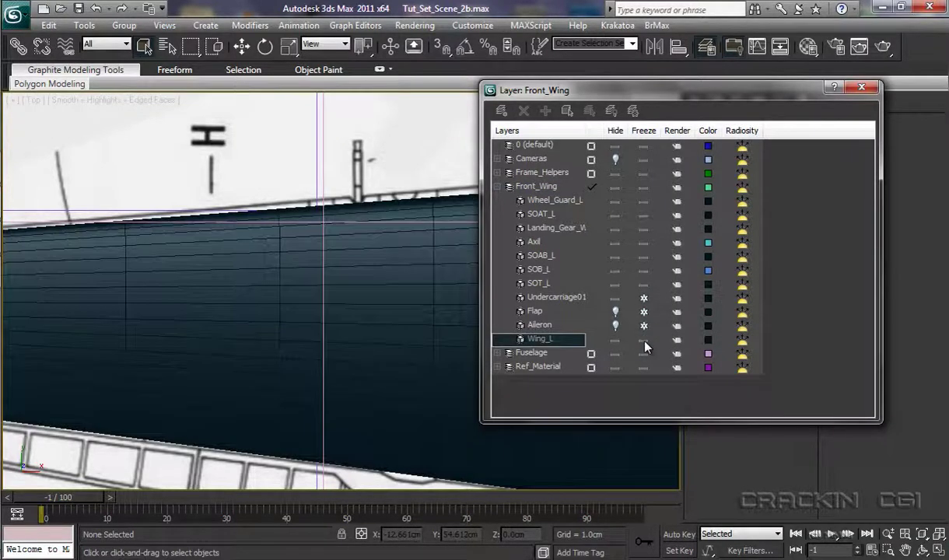
# Freeze SOT_L, SOB_L, SOAB_L, Axil, the landing gear wheel, SOAT_L and Wheel_Guard_L in the Front_Wing layer.
pyautogui.click(643, 298)
pyautogui.click(643, 284)
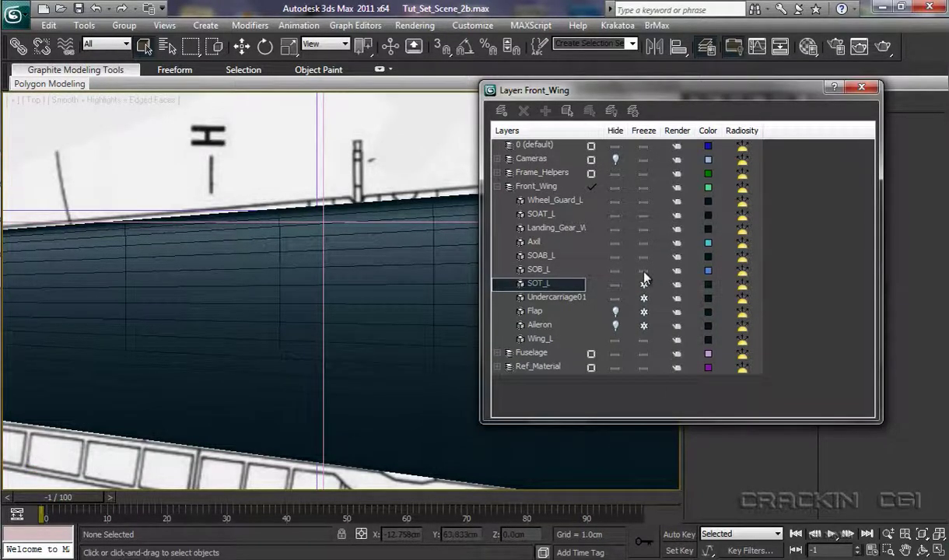
pyautogui.click(643, 270)
pyautogui.click(643, 256)
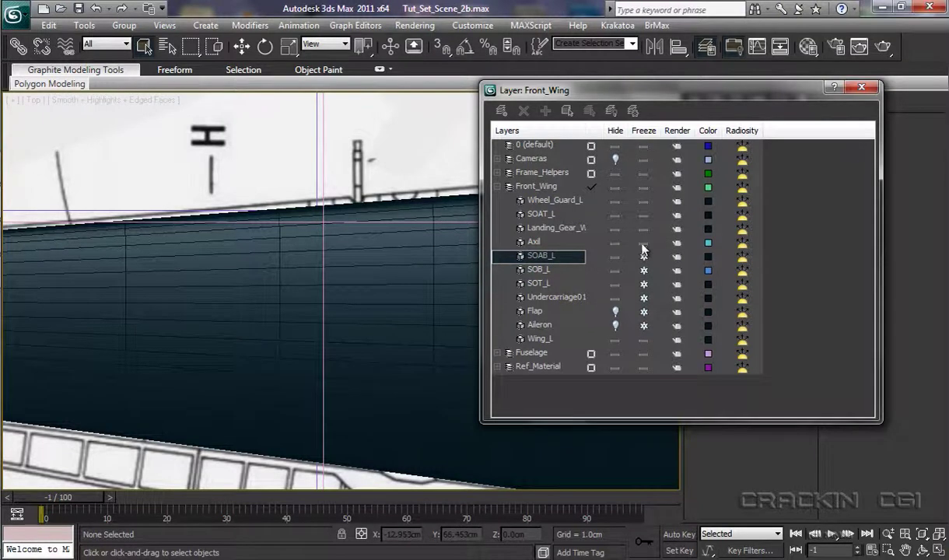
pyautogui.click(643, 243)
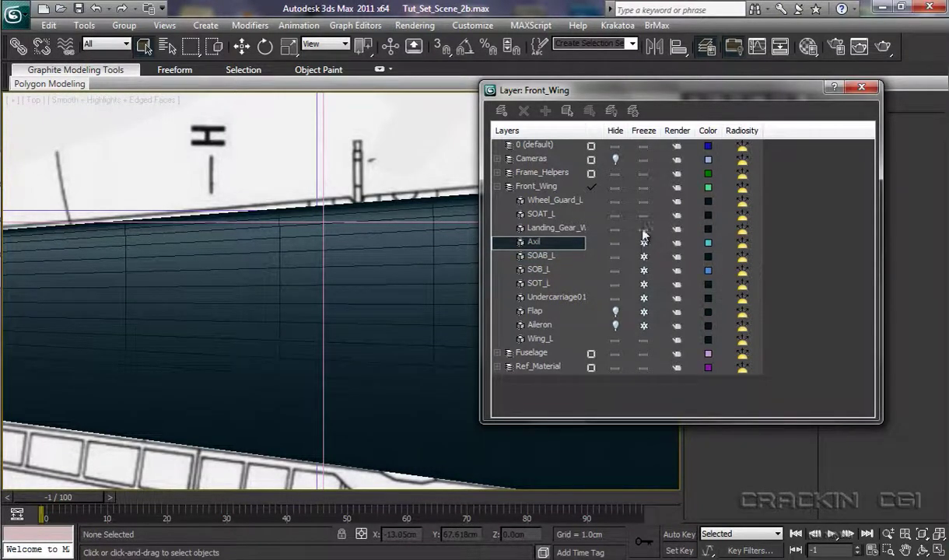
pyautogui.click(644, 229)
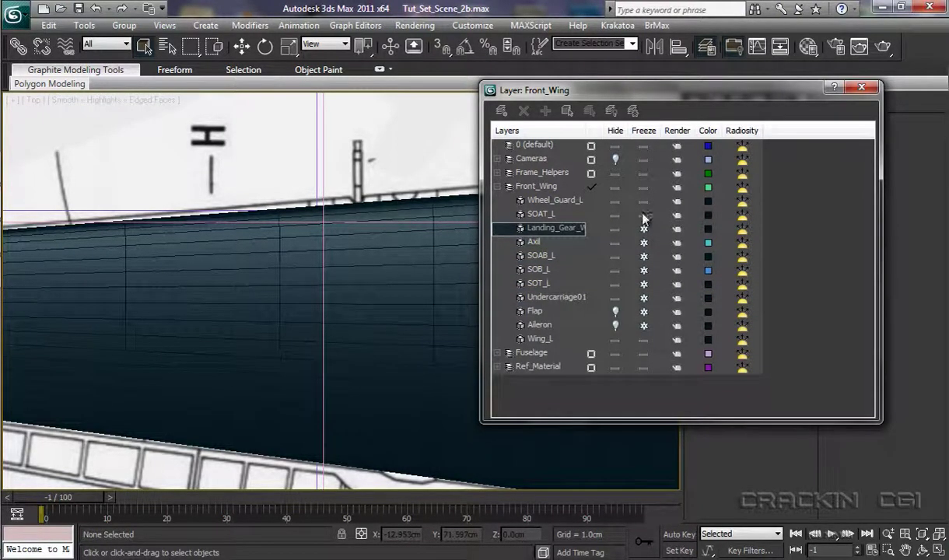
pyautogui.click(643, 214)
pyautogui.click(643, 201)
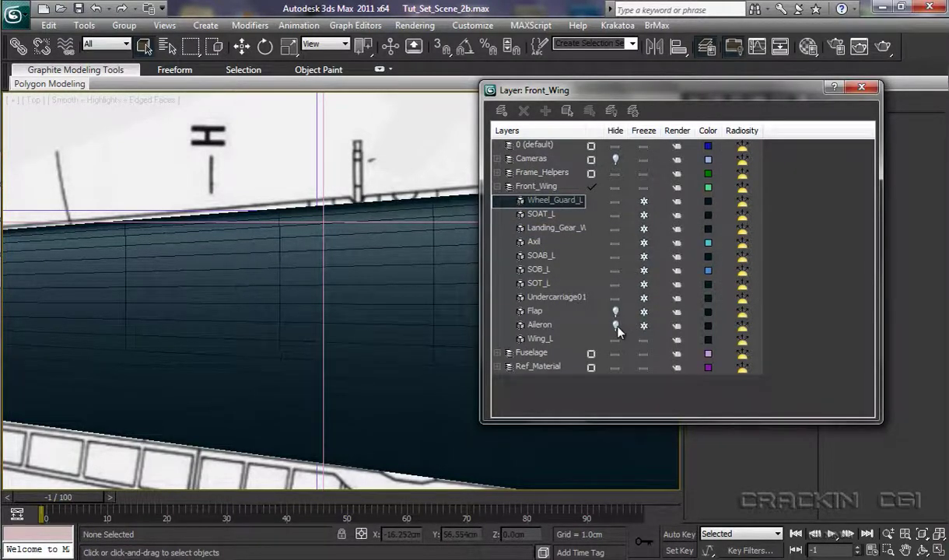
pyautogui.click(861, 88)
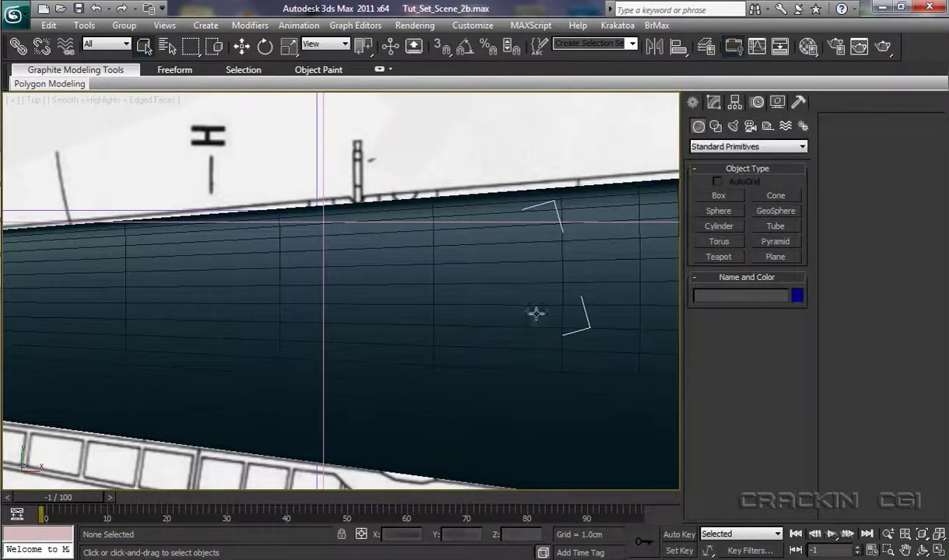
# Make Wing_L see-through in the top view and convert it to an editable poly.
pyautogui.click(240, 254)
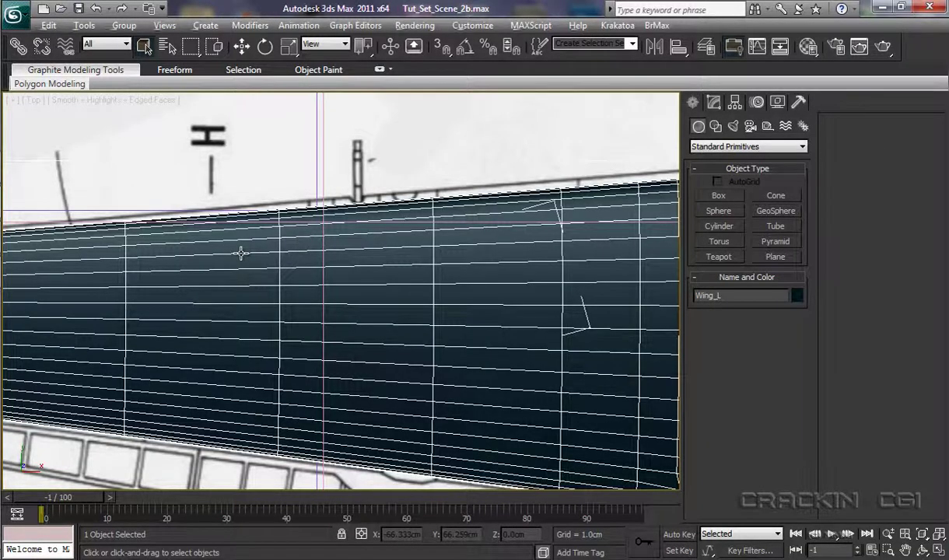
pyautogui.hotkey('alt', 'x')
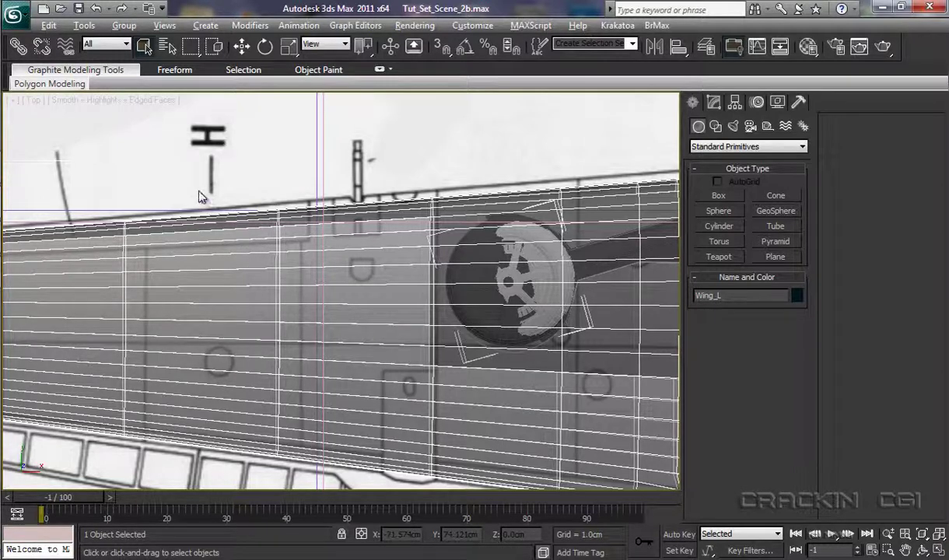
pyautogui.rightClick(275, 267)
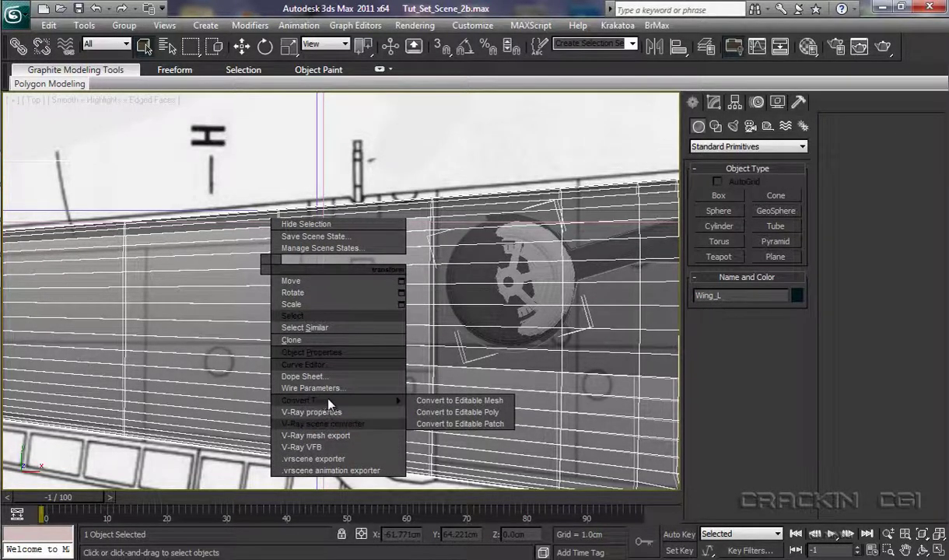
pyautogui.click(438, 417)
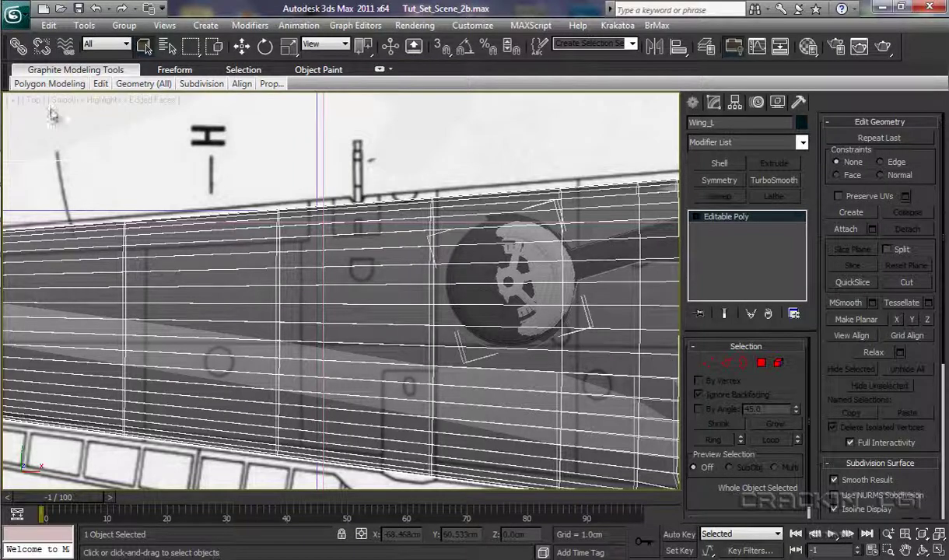
# Insert two chordwise edge loops in Wing_L with Swift Loop, one on each side of the gun panel in the top blueprint.
pyautogui.click(47, 85)
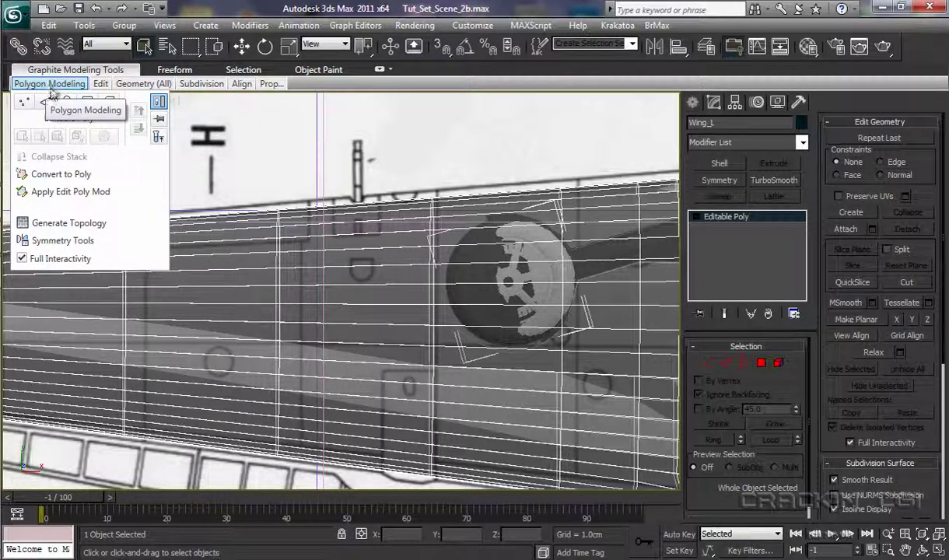
pyautogui.moveTo(99, 87)
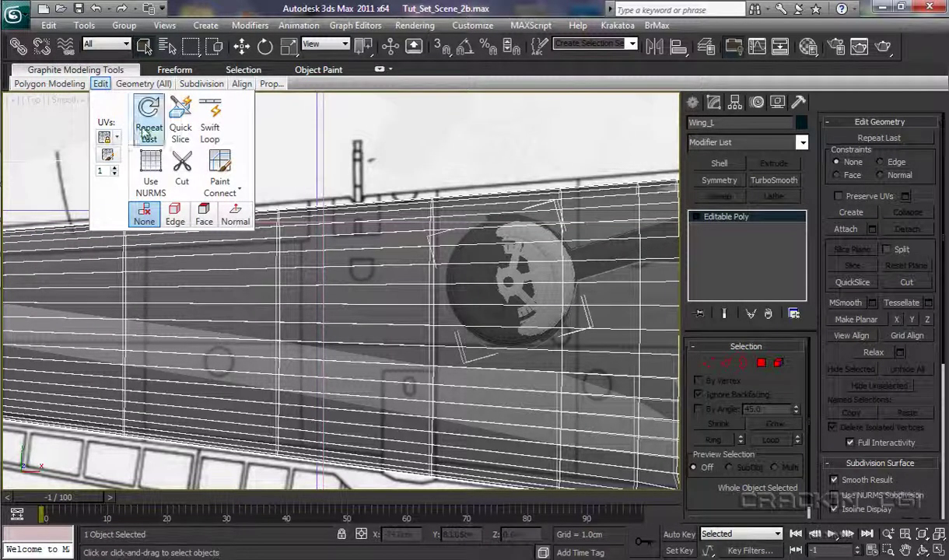
pyautogui.click(210, 120)
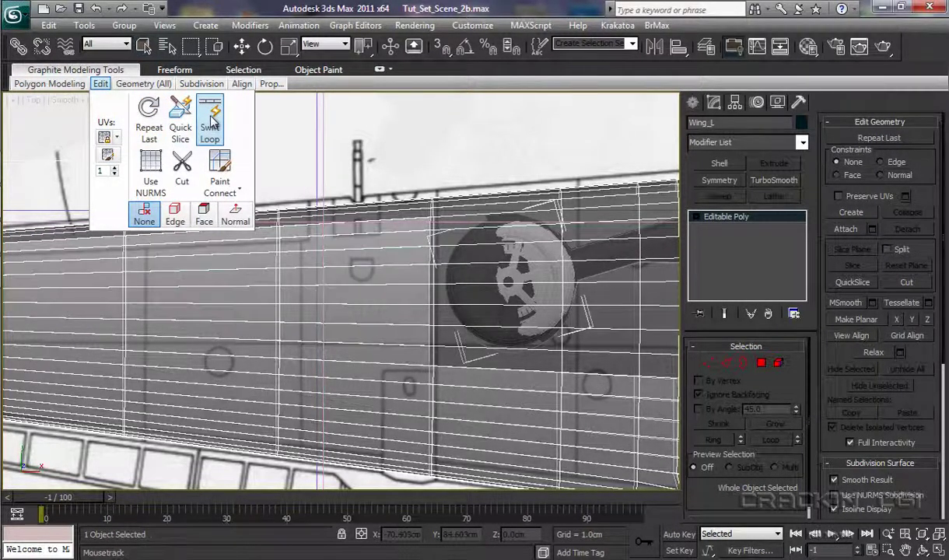
pyautogui.click(333, 247)
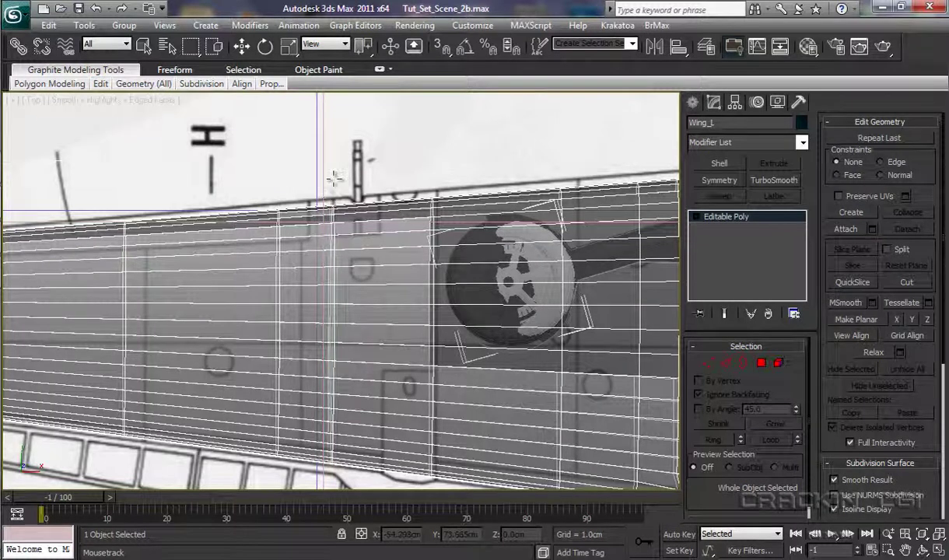
pyautogui.click(380, 214)
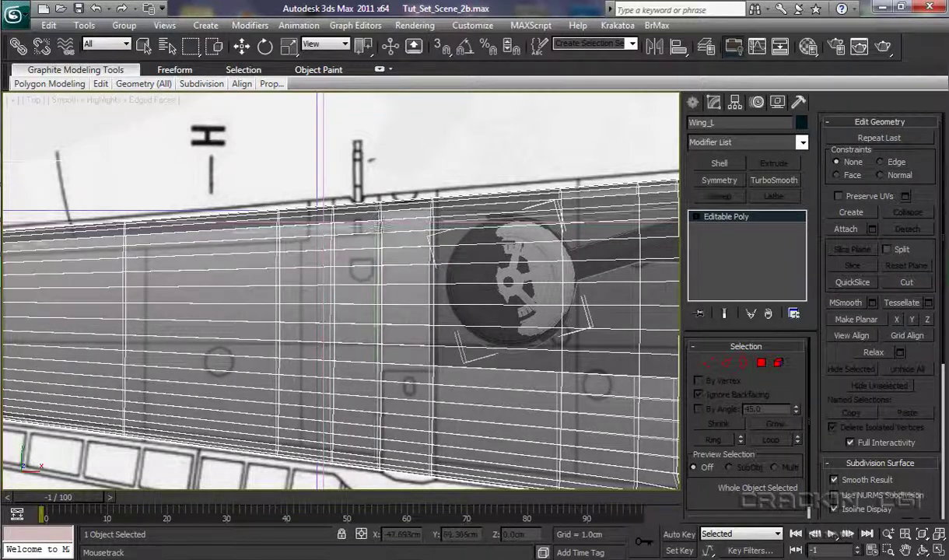
pyautogui.rightClick(389, 188)
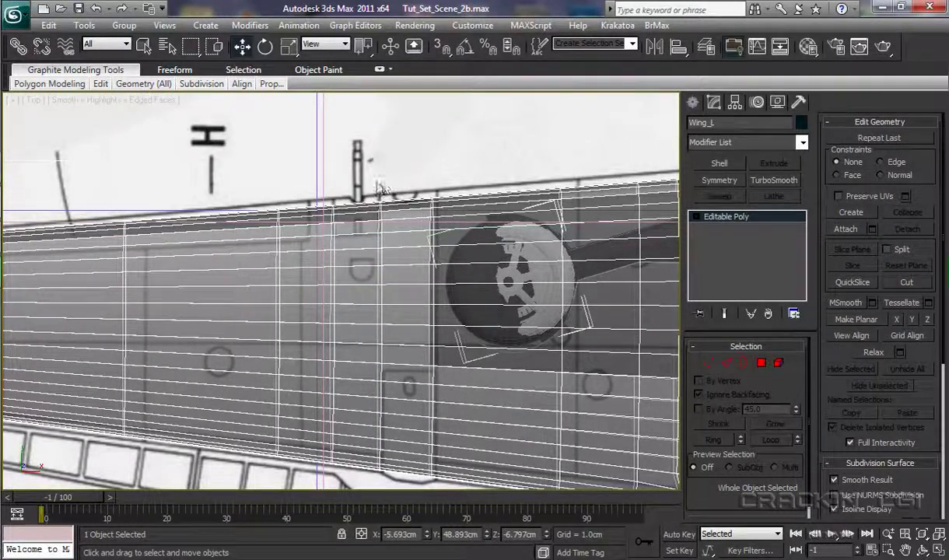
# Finish inserting loops, reselect Wing_L and enter its polygon editing level with Ignore Backfacing turned off.
pyautogui.click(201, 83)
pyautogui.click(439, 143)
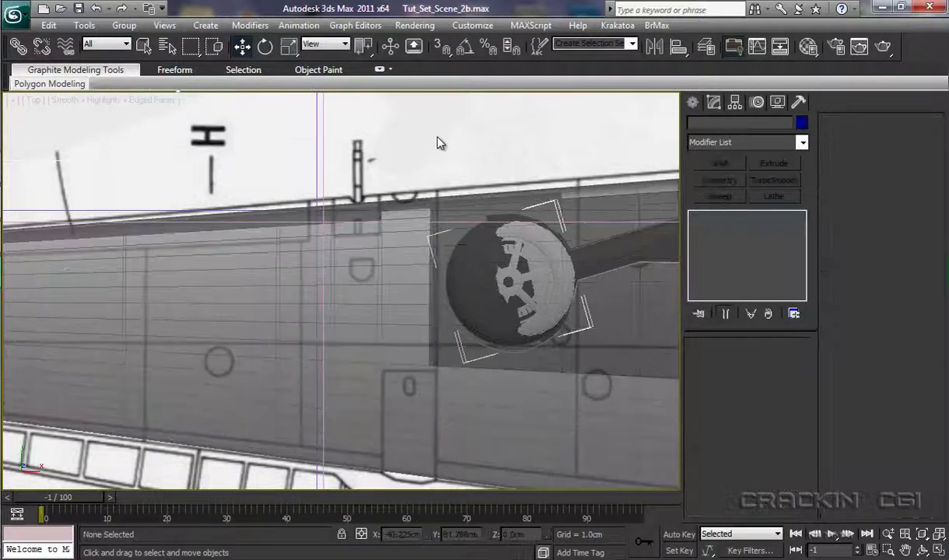
pyautogui.click(342, 238)
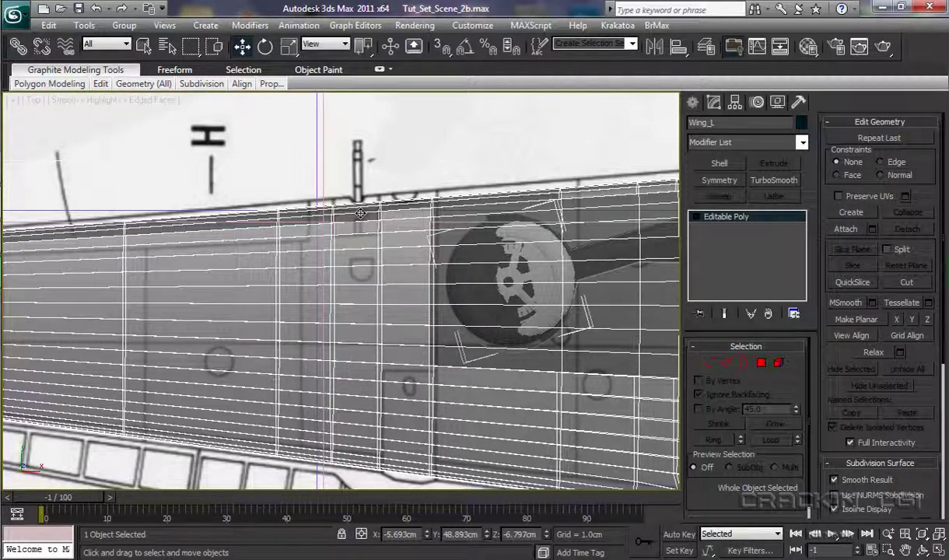
pyautogui.click(696, 219)
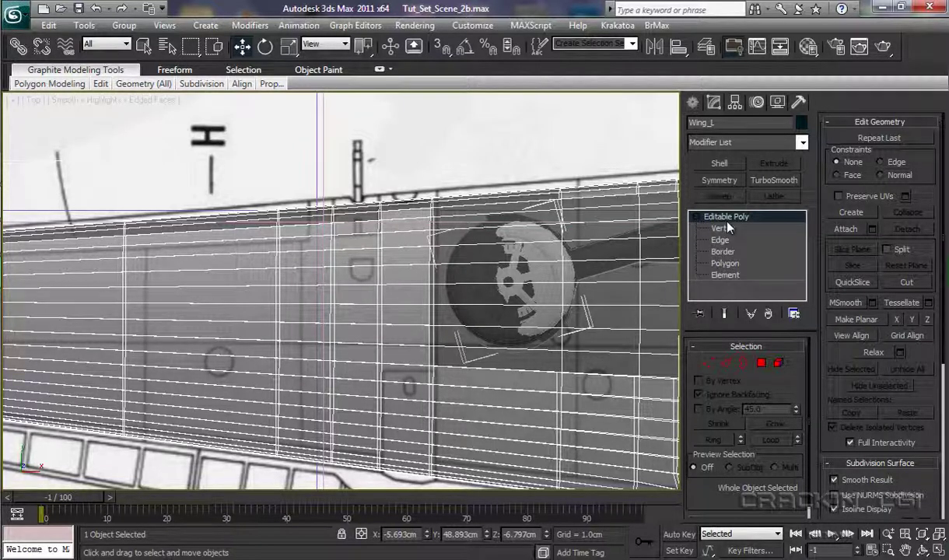
pyautogui.click(726, 265)
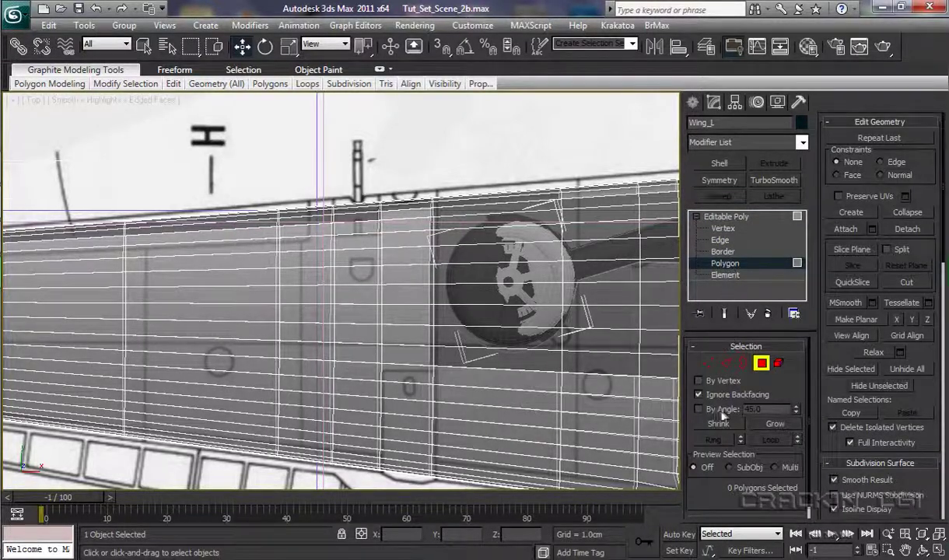
pyautogui.click(698, 394)
# Detach the upper and lower gun panel polygons at Wing_L's leading edge as a clone named M_Gun_L.
pyautogui.click(368, 237)
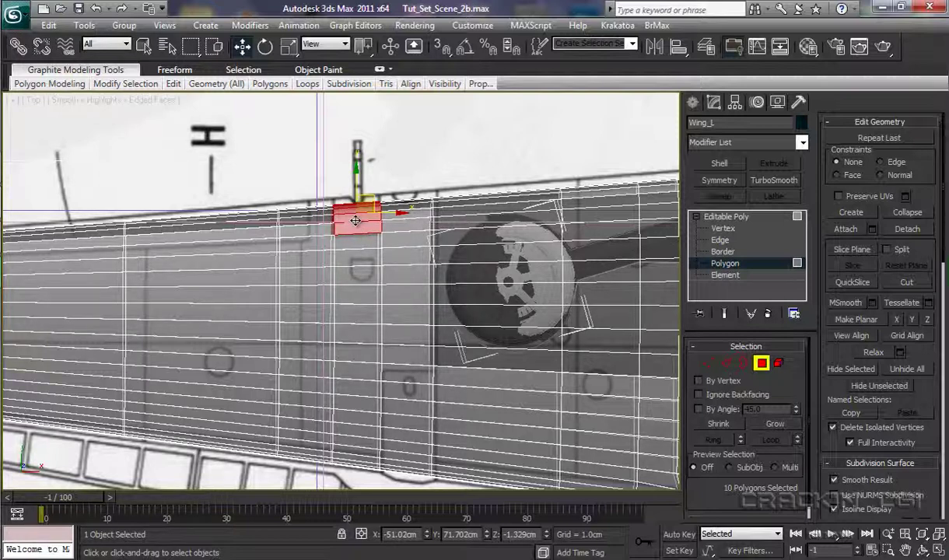
pyautogui.click(907, 229)
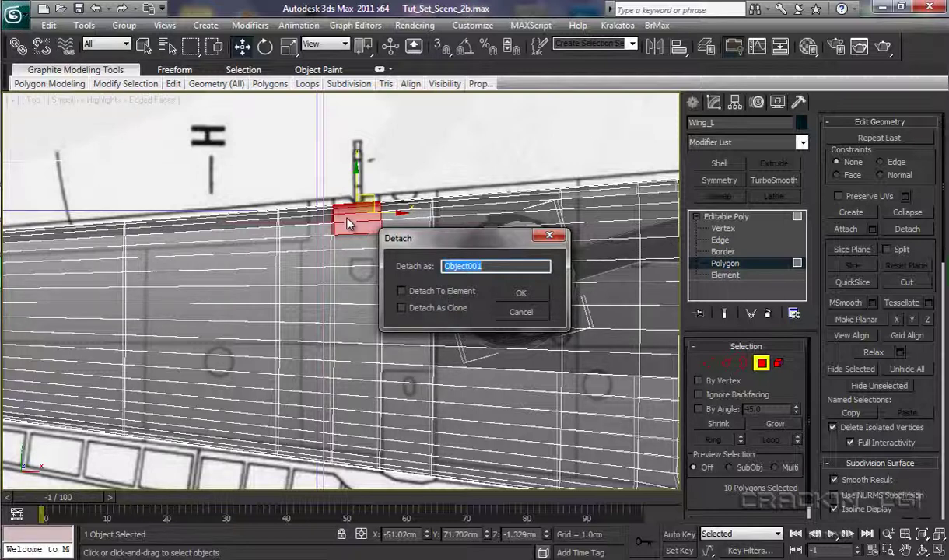
pyautogui.click(402, 308)
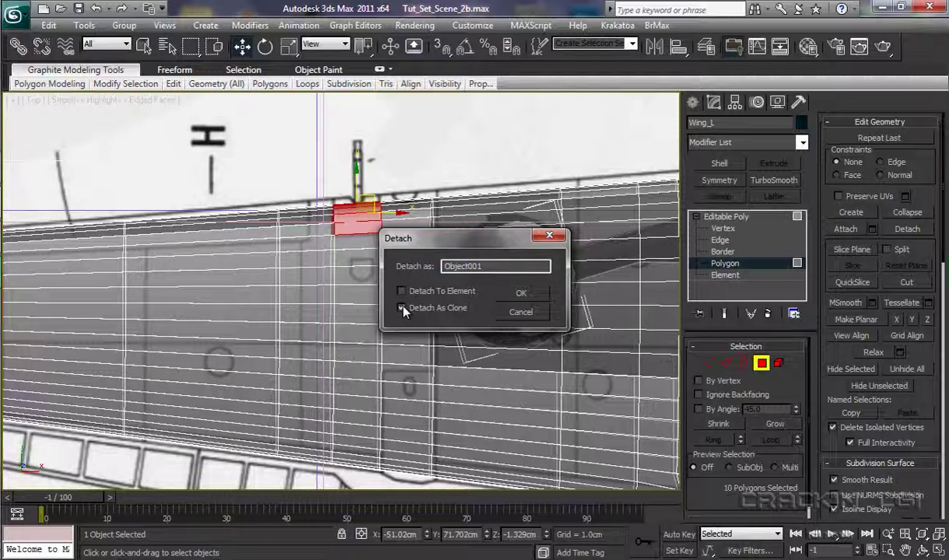
pyautogui.moveTo(471, 266); pyautogui.dragTo(426, 265)
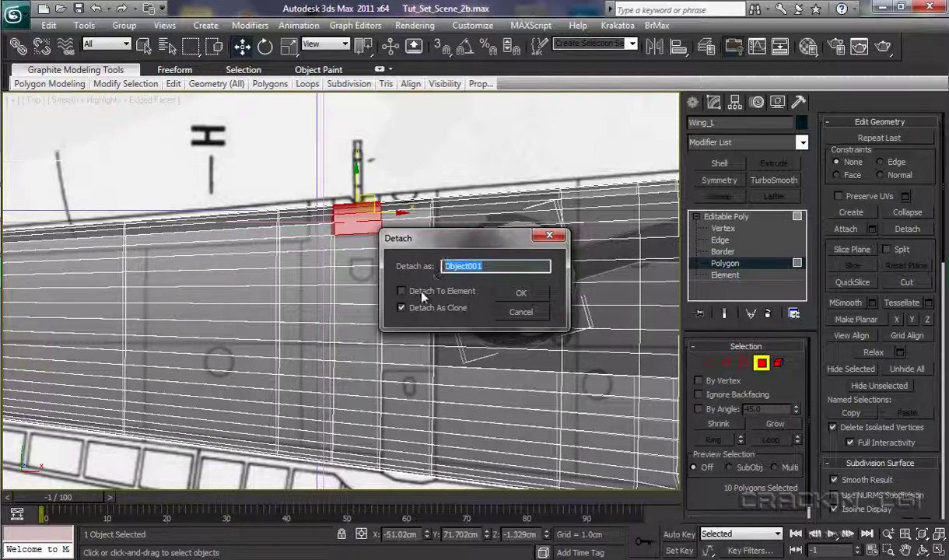
pyautogui.write('M')
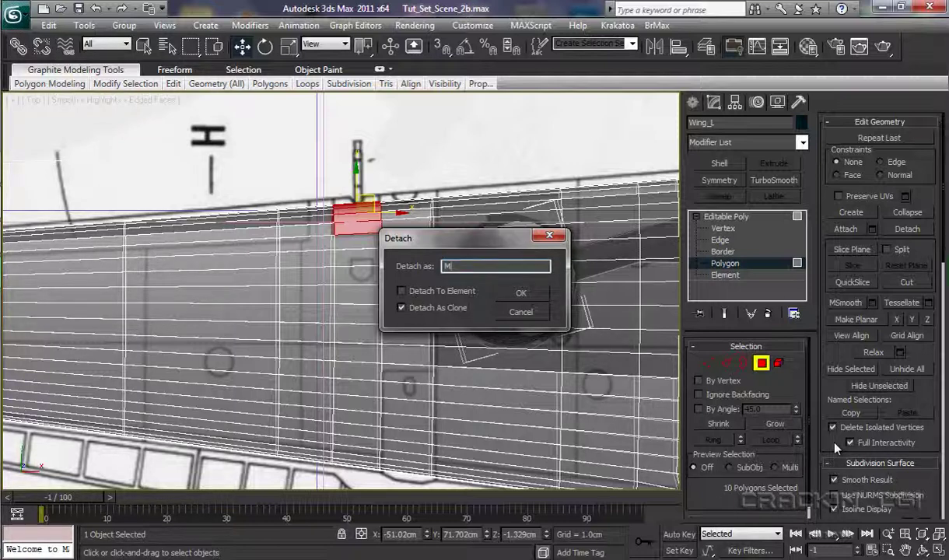
pyautogui.write('_Gun_L')
pyautogui.click(523, 293)
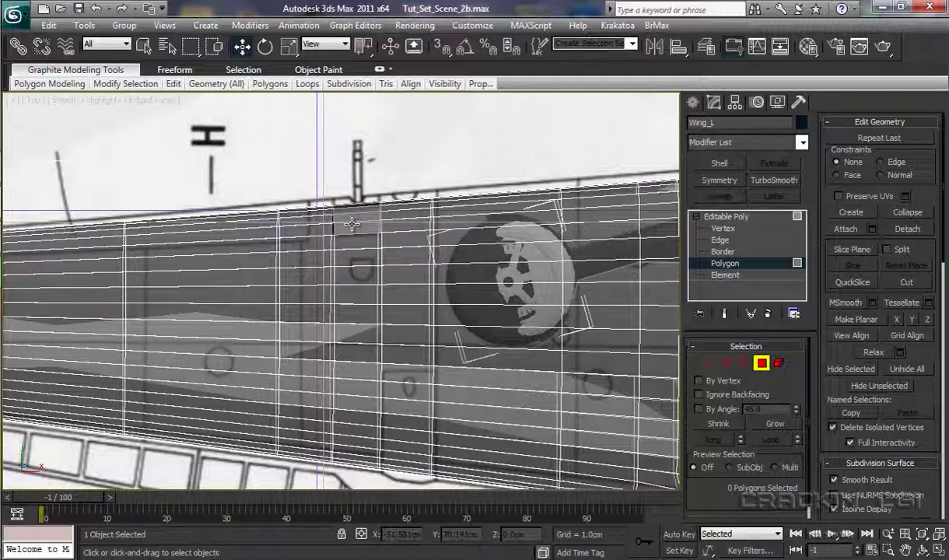
# Select M_Gun_L from the scene list and center its pivot to the object.
pyautogui.press('h')
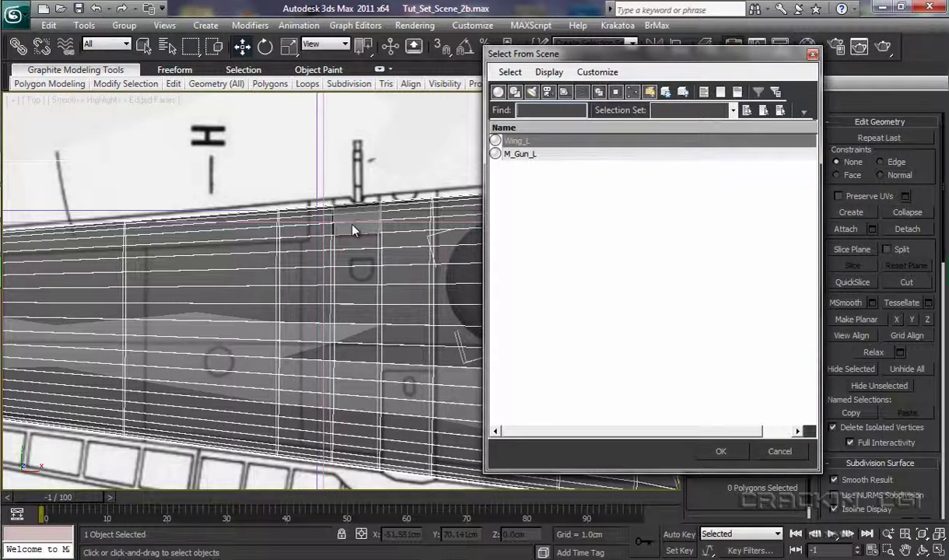
pyautogui.click(522, 156)
pyautogui.click(717, 453)
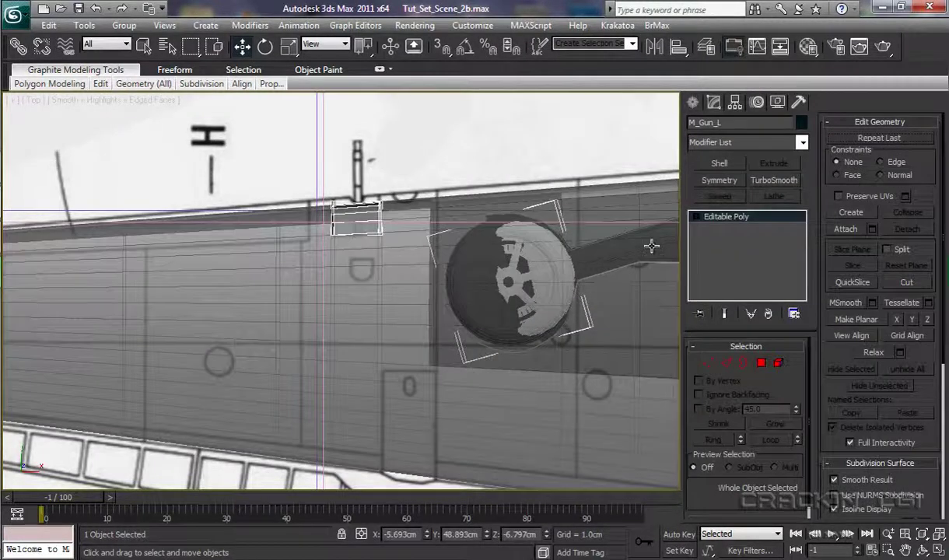
pyautogui.click(736, 104)
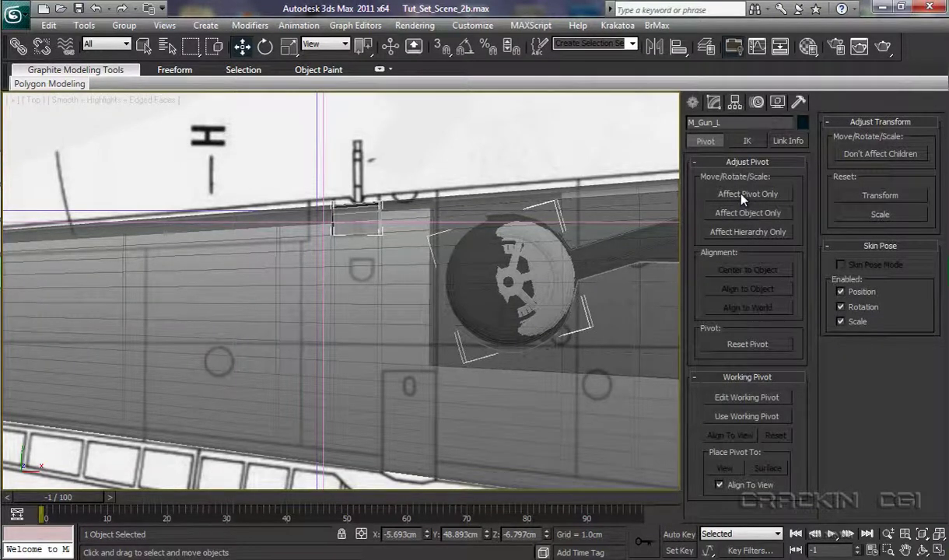
pyautogui.click(743, 196)
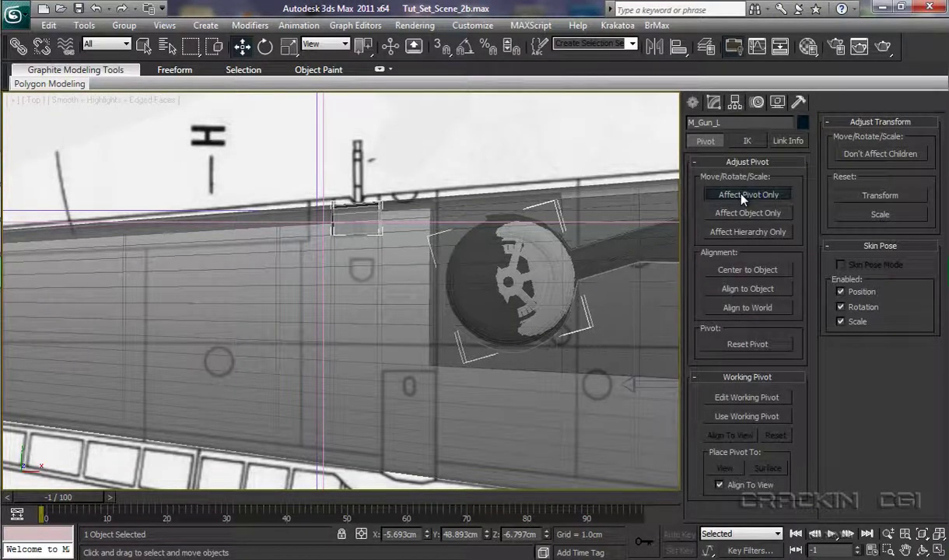
pyautogui.click(743, 271)
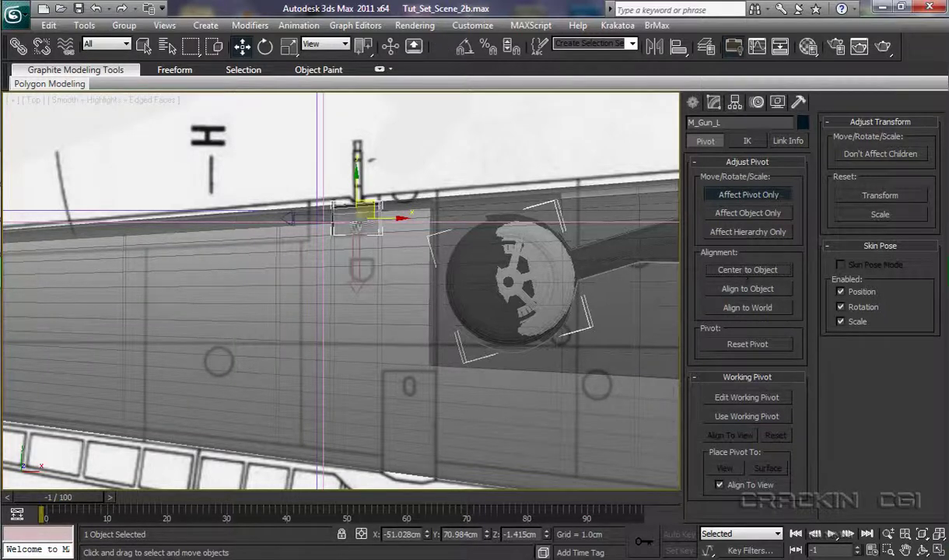
pyautogui.click(738, 198)
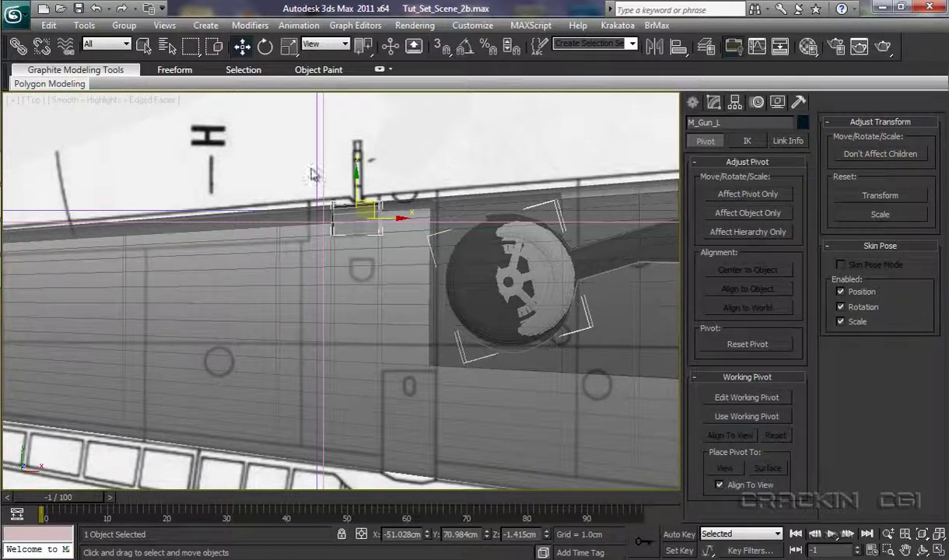
# Move M_Gun_L forward clear of the wing along Y and delete the original gun panel polygons from Wing_L.
pyautogui.moveTo(357, 174); pyautogui.dragTo(359, 126)
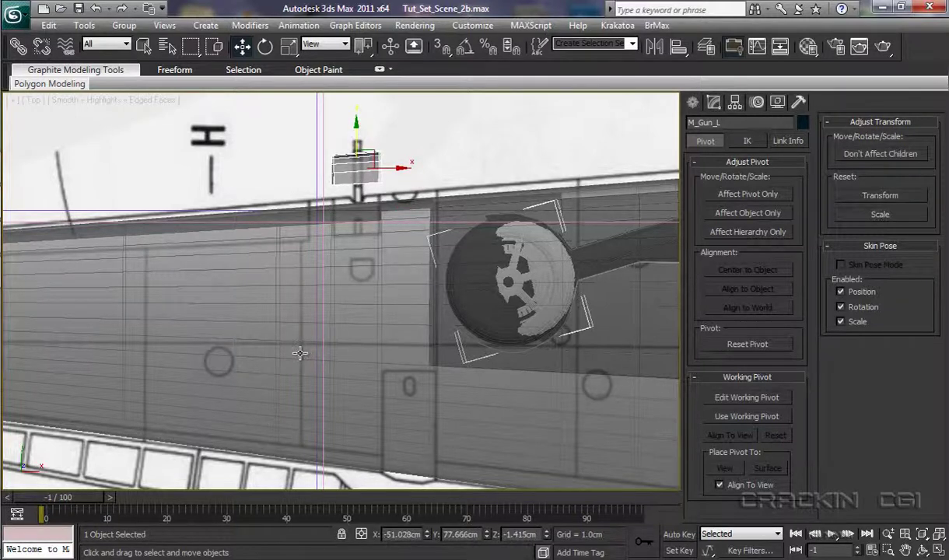
pyautogui.click(384, 274)
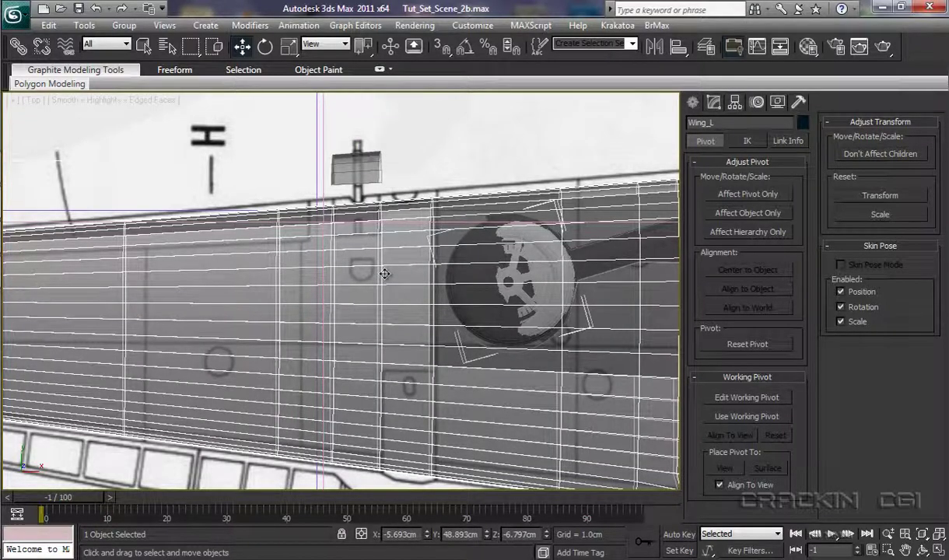
pyautogui.click(716, 104)
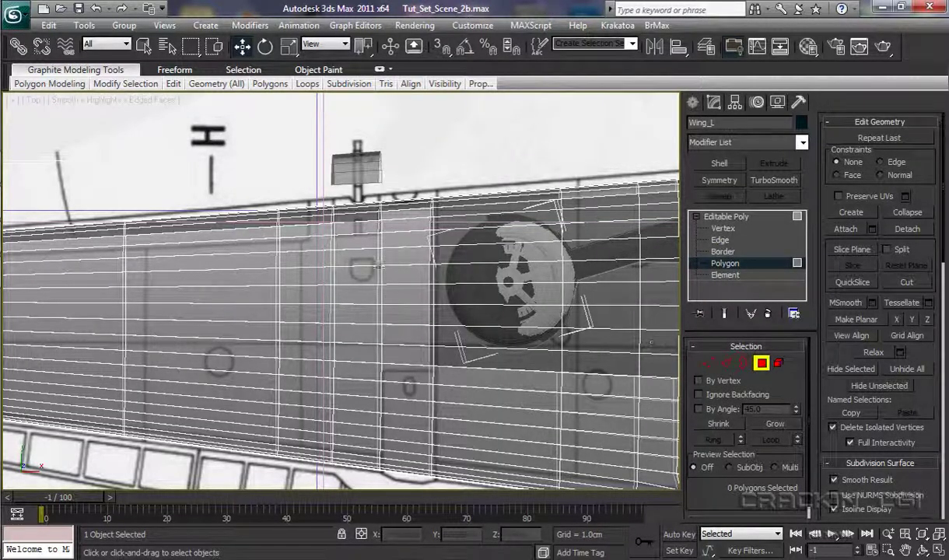
pyautogui.click(371, 227)
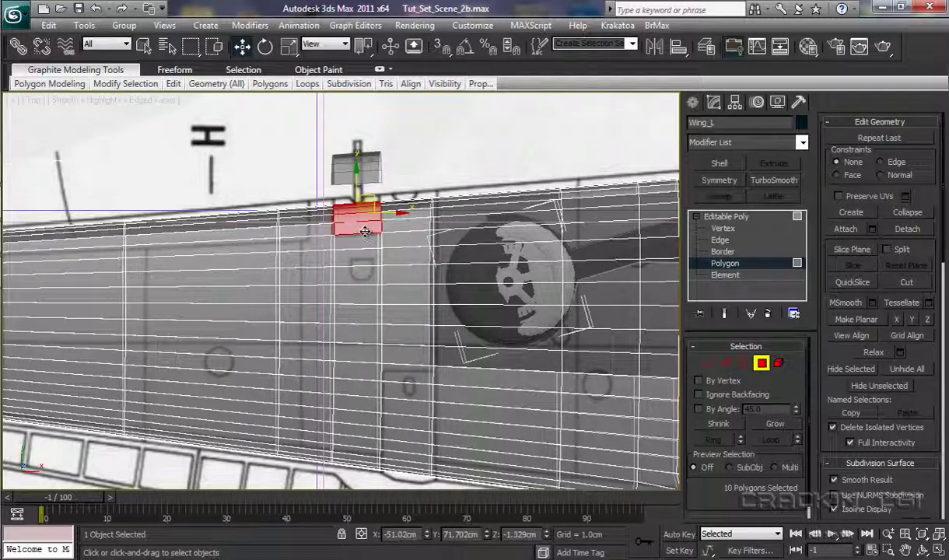
pyautogui.press('Delete')
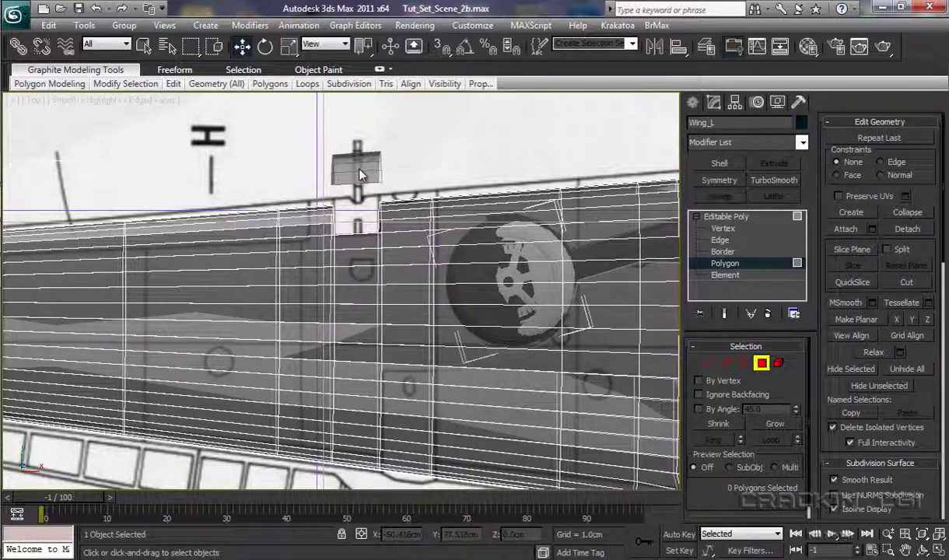
pyautogui.click(728, 217)
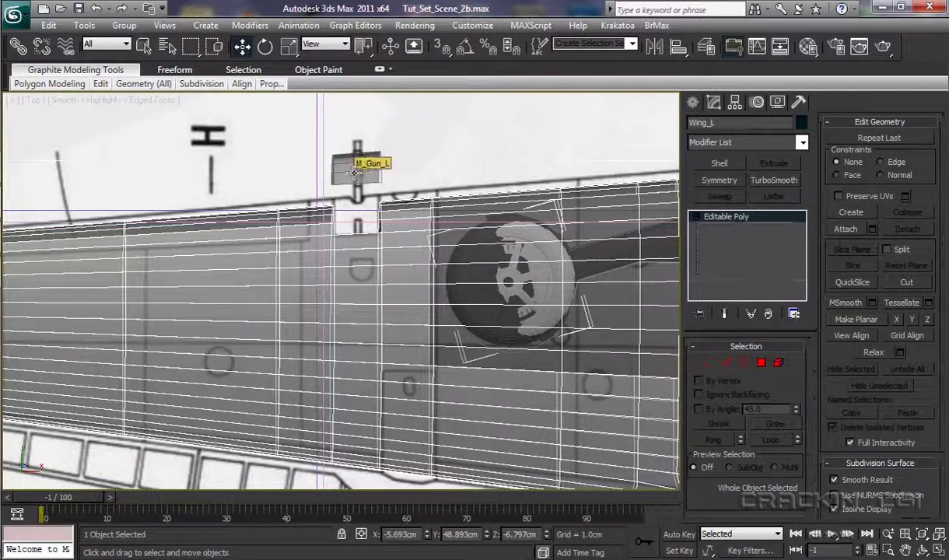
# Set M_Gun_L's Y position to 70.984 cm.
pyautogui.click(354, 174)
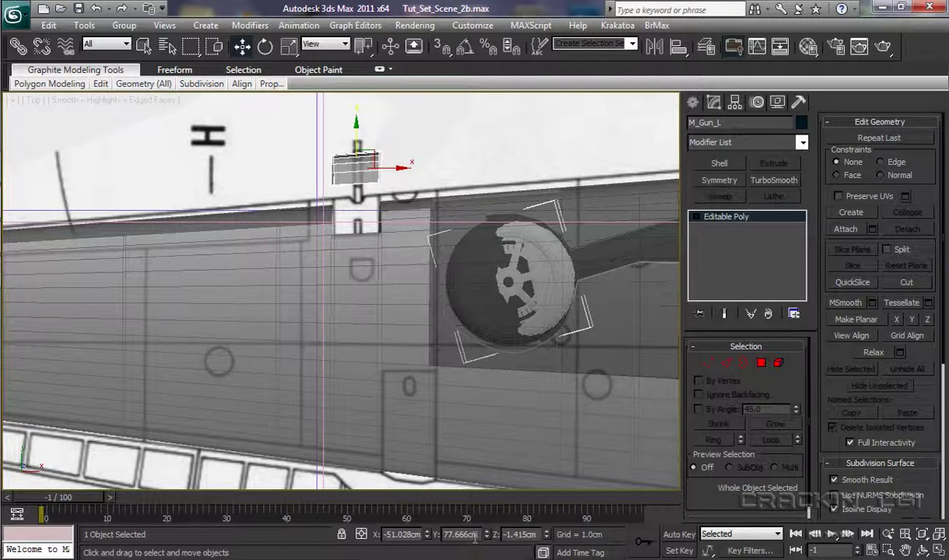
pyautogui.moveTo(472, 533); pyautogui.dragTo(446, 534)
pyautogui.write('70.984')
pyautogui.press('Return')
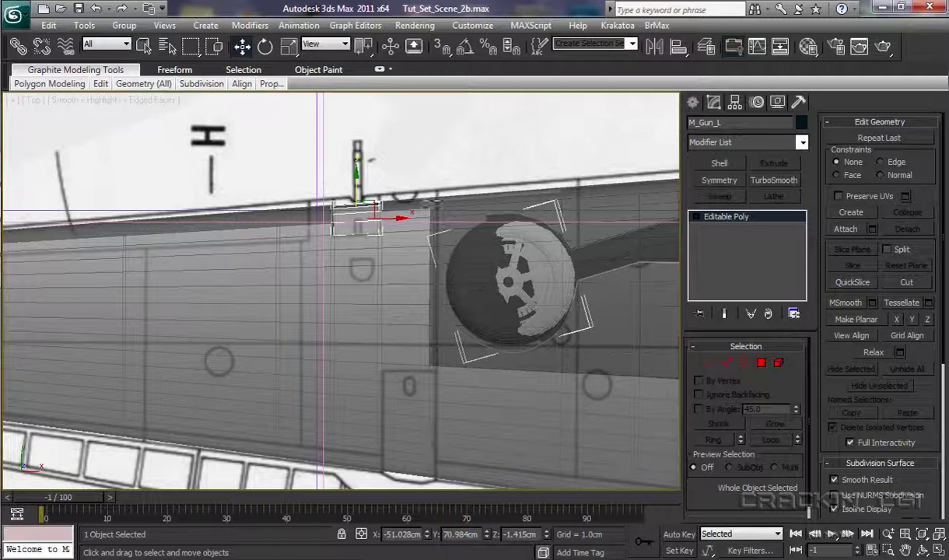
# Create a cylinder of about 0.58 cm radius and 6.47 cm height, centered on the blueprint's gun barrel in the top view.
pyautogui.click(412, 166)
pyautogui.moveTo(422, 227); pyautogui.dragTo(413, 303, button='middle')
pyautogui.scroll(6, 413, 303)
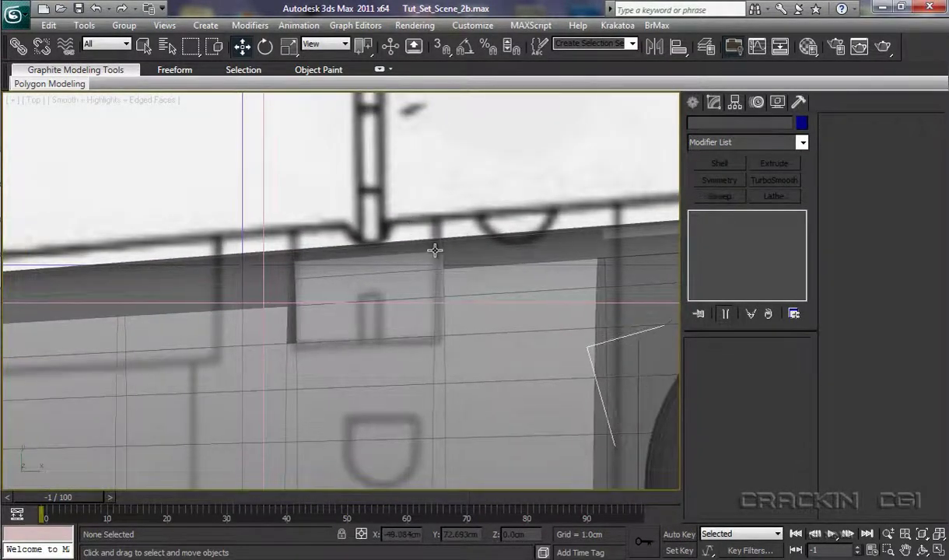
pyautogui.moveTo(436, 250); pyautogui.dragTo(436, 330, button='middle')
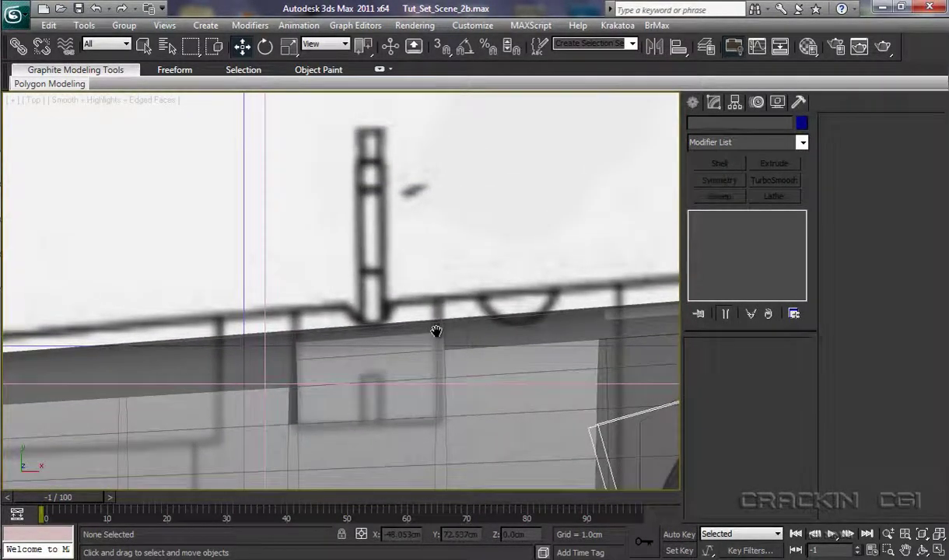
pyautogui.click(695, 106)
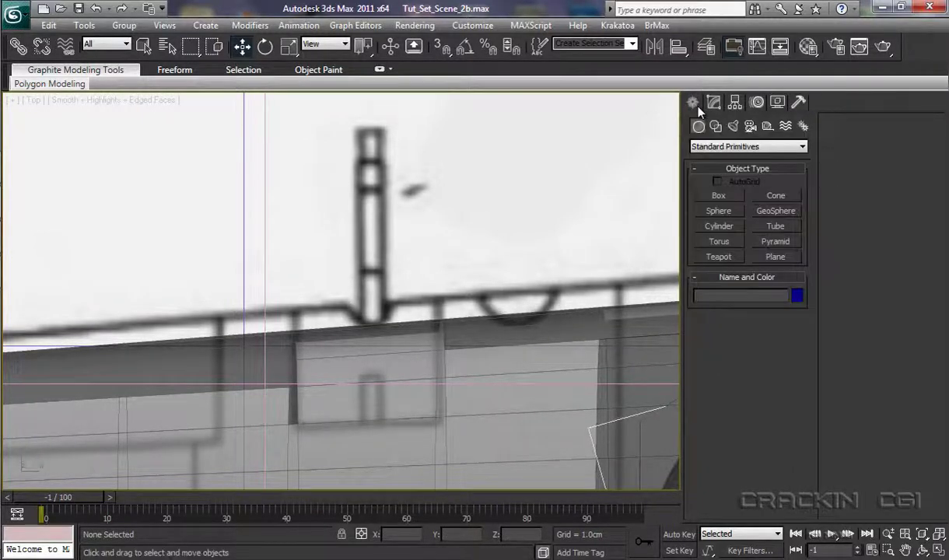
pyautogui.click(720, 226)
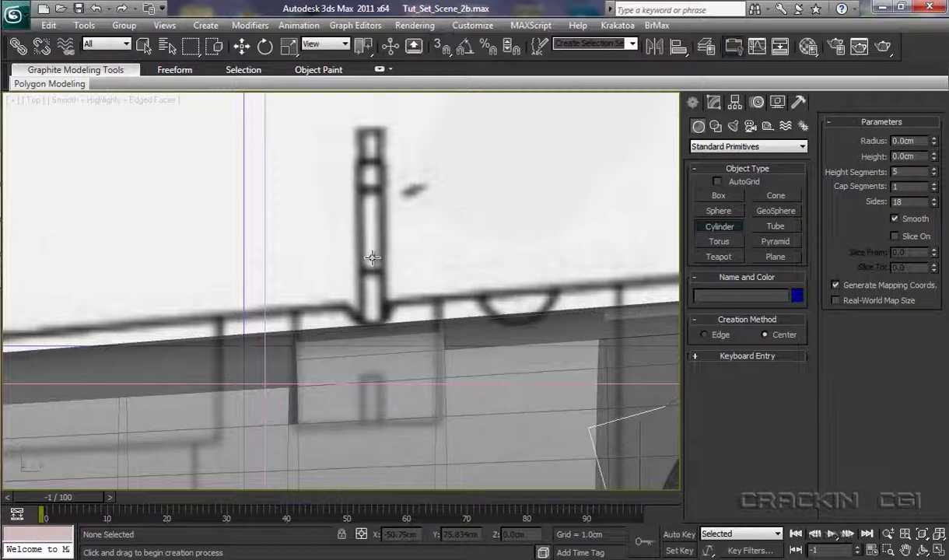
pyautogui.moveTo(371, 258); pyautogui.dragTo(384, 267)
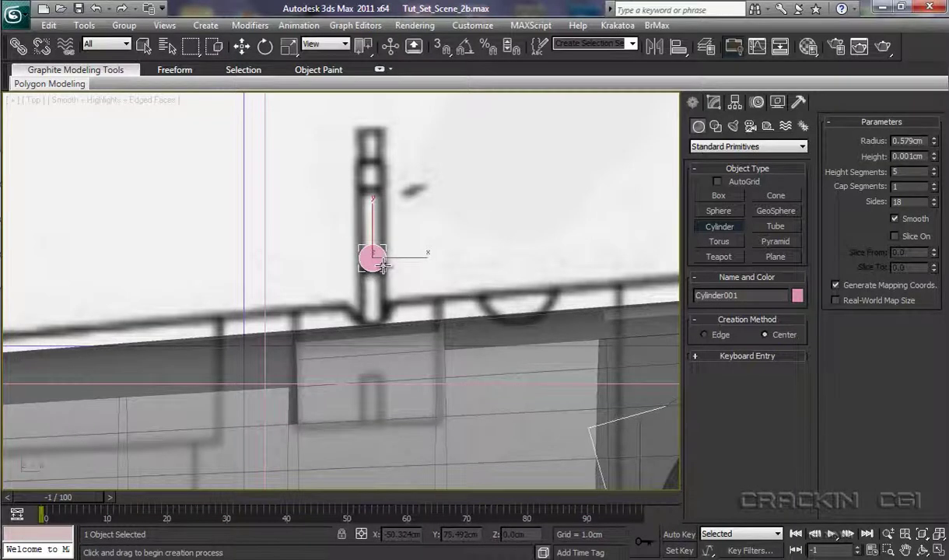
pyautogui.click(318, 113)
# Rotate the cylinder 90 degrees about X with angle snap and move it forward along the barrel to about Y 80.685 cm.
pyautogui.click(266, 46)
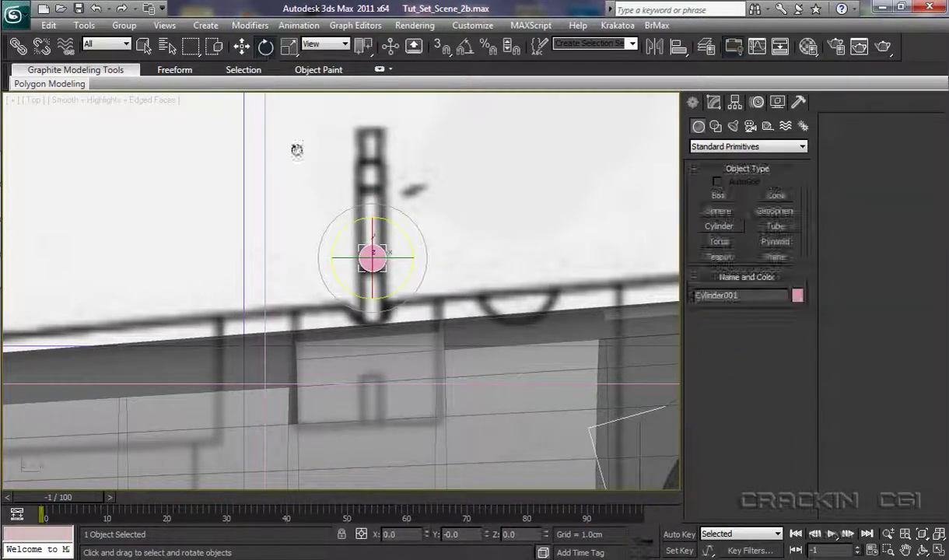
pyautogui.click(464, 47)
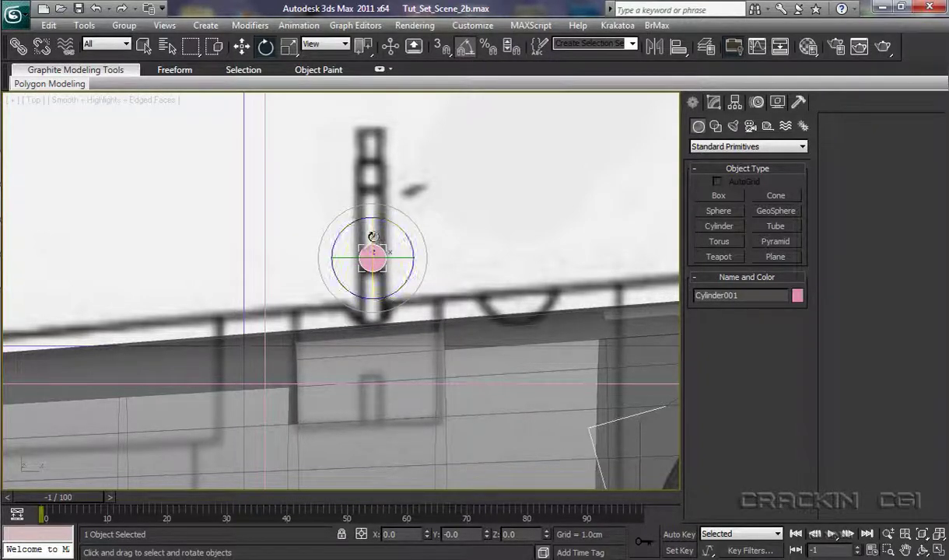
pyautogui.moveTo(372, 230); pyautogui.dragTo(382, 302)
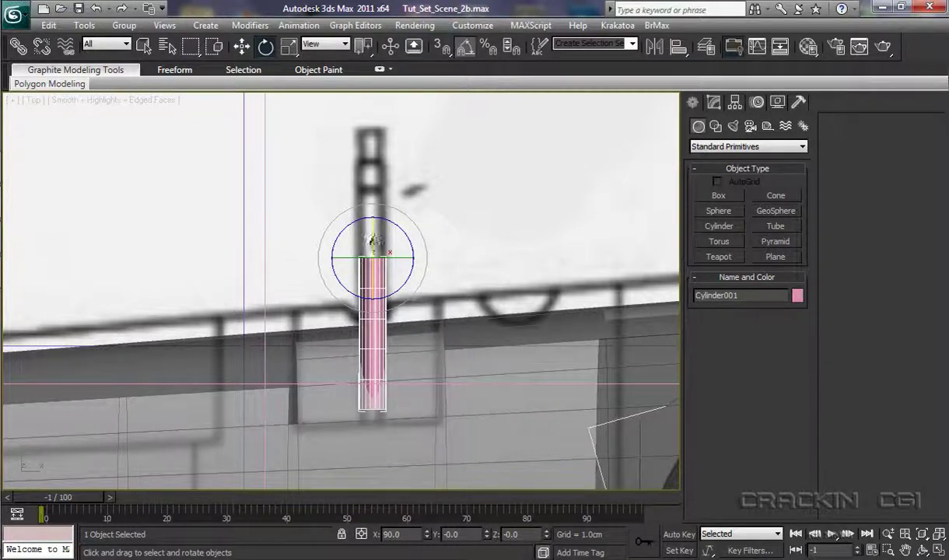
pyautogui.click(242, 46)
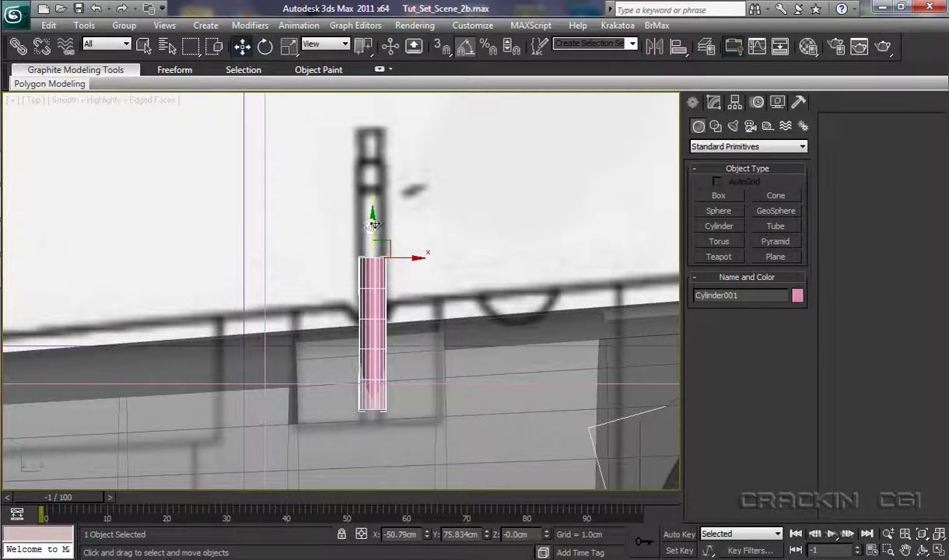
pyautogui.moveTo(371, 216); pyautogui.dragTo(362, 97)
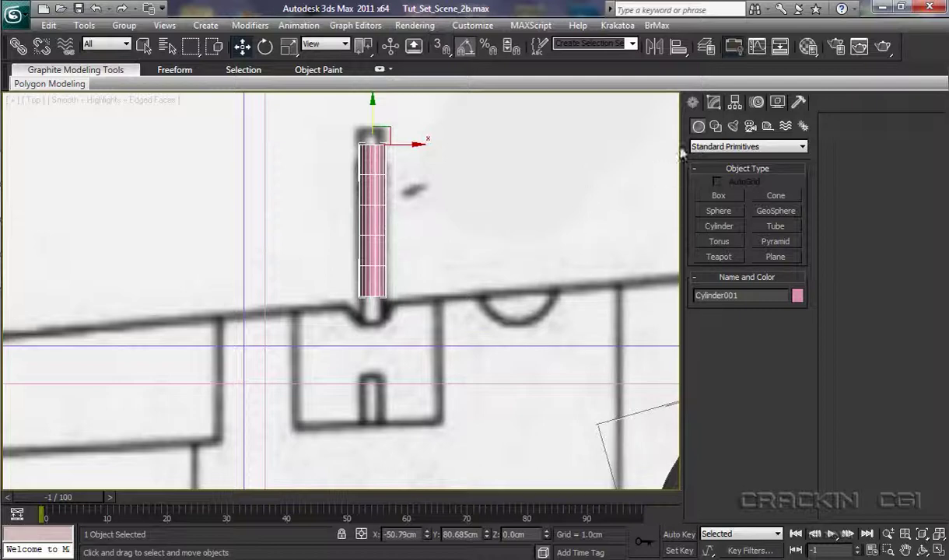
# Increase the cylinder's height to 13.458 cm so it reaches into the wing, and convert it to an editable poly.
pyautogui.click(714, 111)
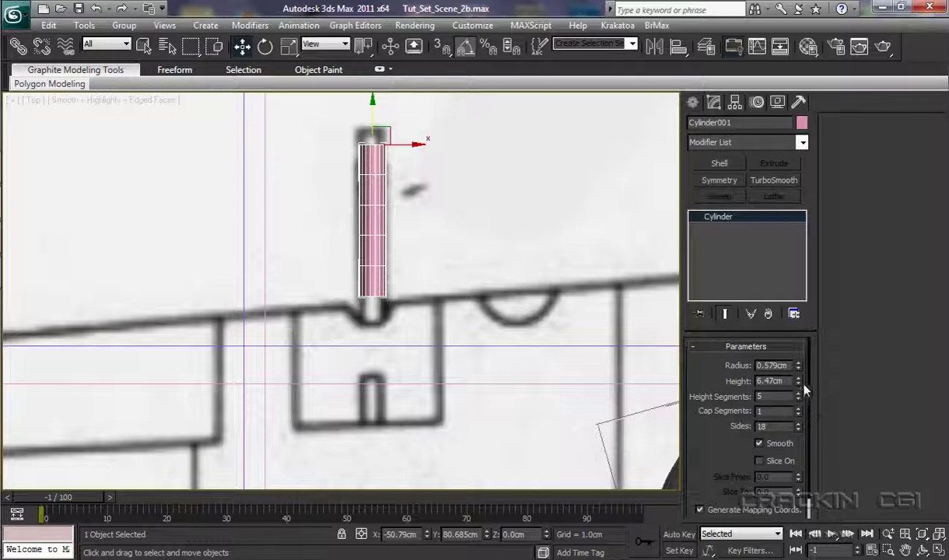
pyautogui.moveTo(798, 383); pyautogui.dragTo(800, 298)
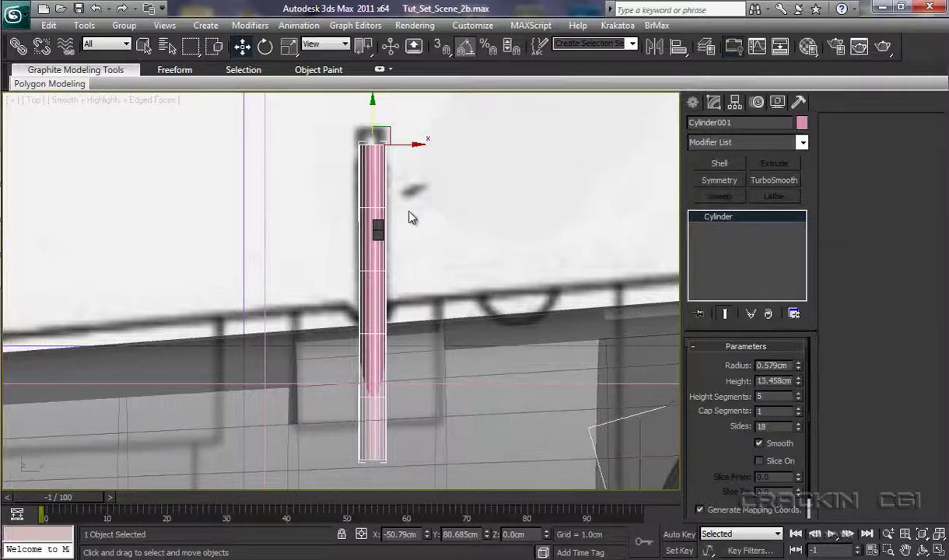
pyautogui.rightClick(375, 227)
pyautogui.moveTo(404, 366)
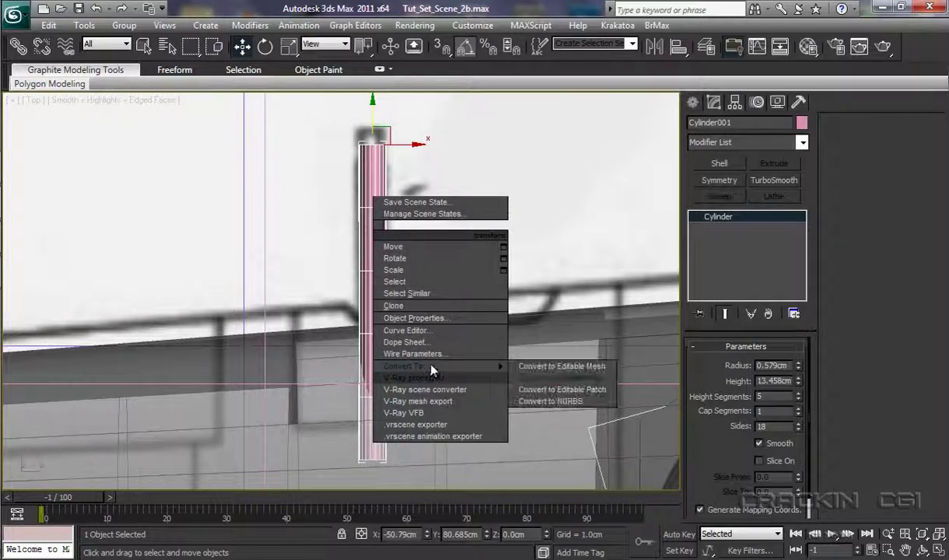
pyautogui.click(542, 377)
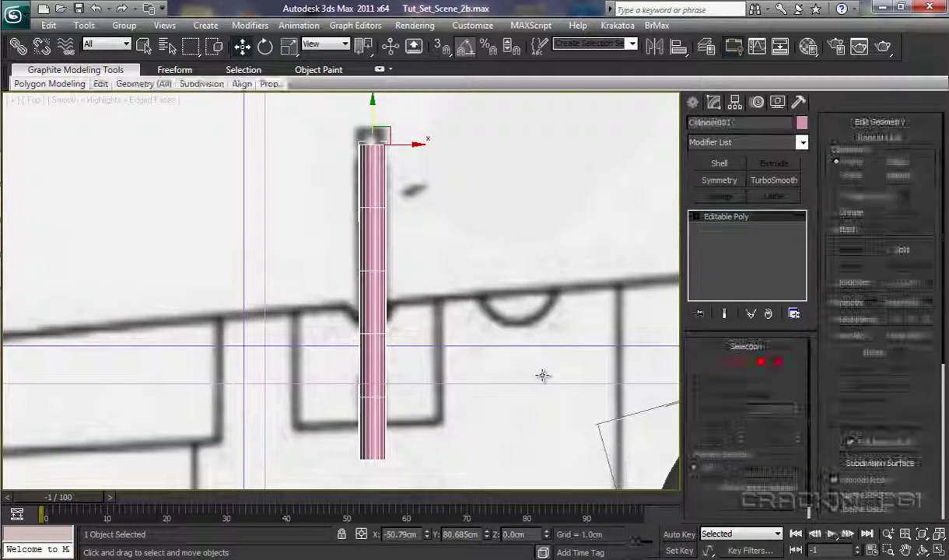